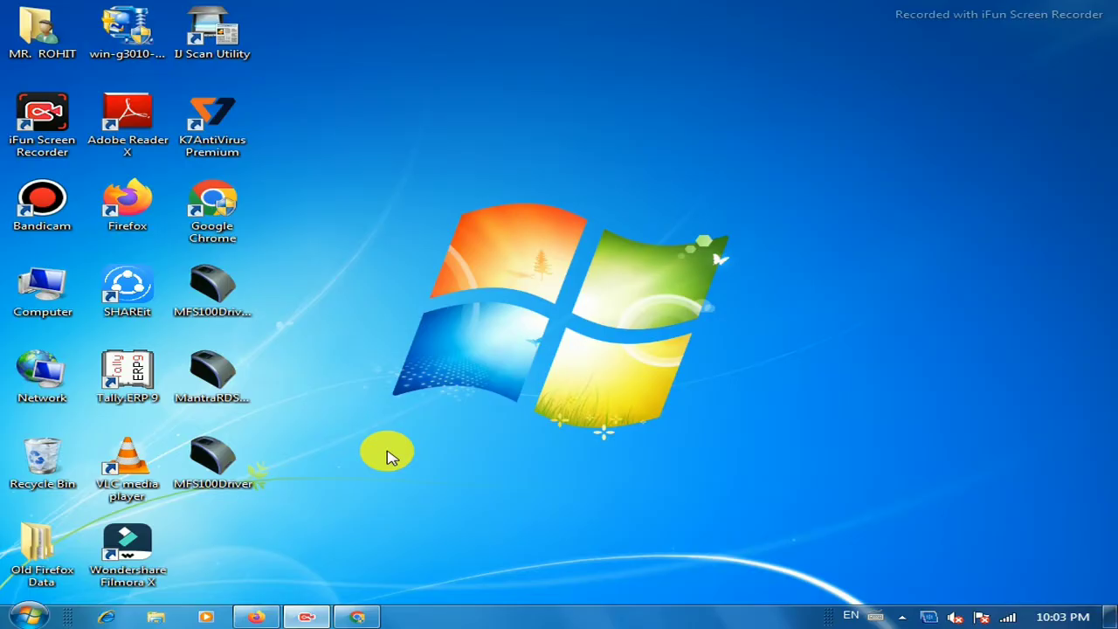
# Switch to Firefox and open the New User Registration form of the MAHAVITARAN Web Self Service portal
pyautogui.hotkey('alt', 'Tab')
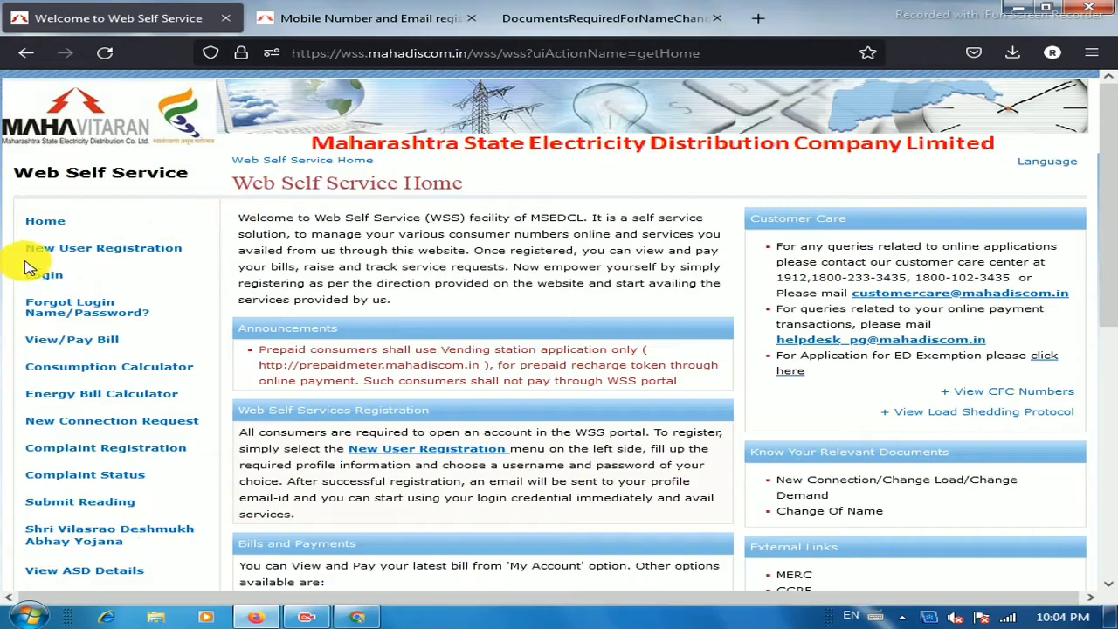
pyautogui.click(161, 249)
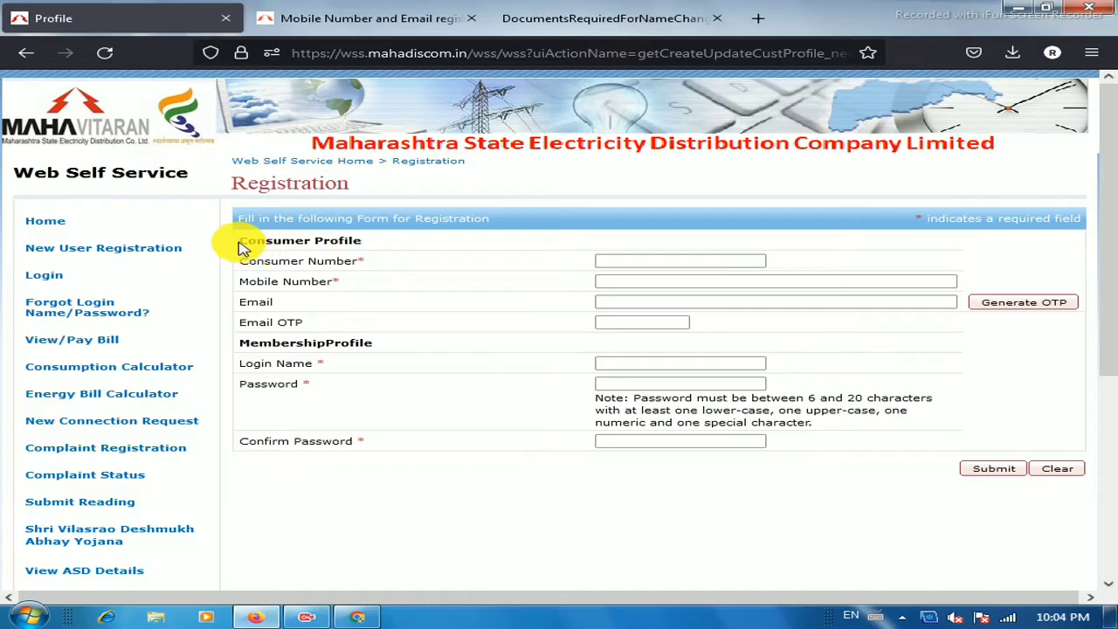
# Examine the Consumer Profile section of the registration form, covering the consumer number, mobile number, email and email OTP fields
pyautogui.moveTo(241, 247); pyautogui.dragTo(361, 242)
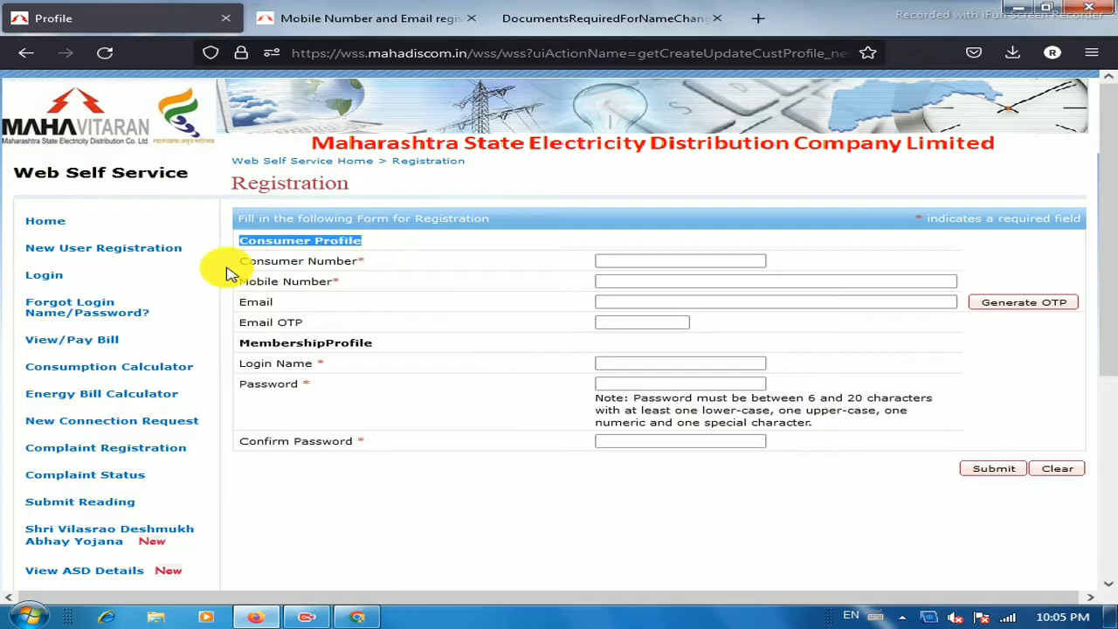
pyautogui.moveTo(241, 260); pyautogui.dragTo(371, 269)
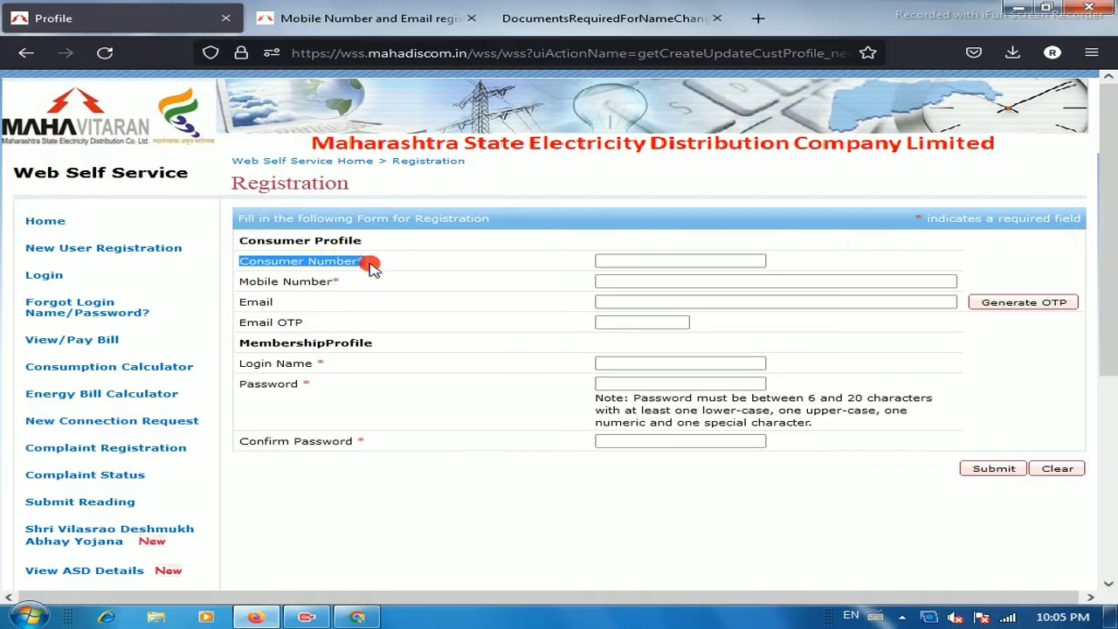
pyautogui.click(629, 259)
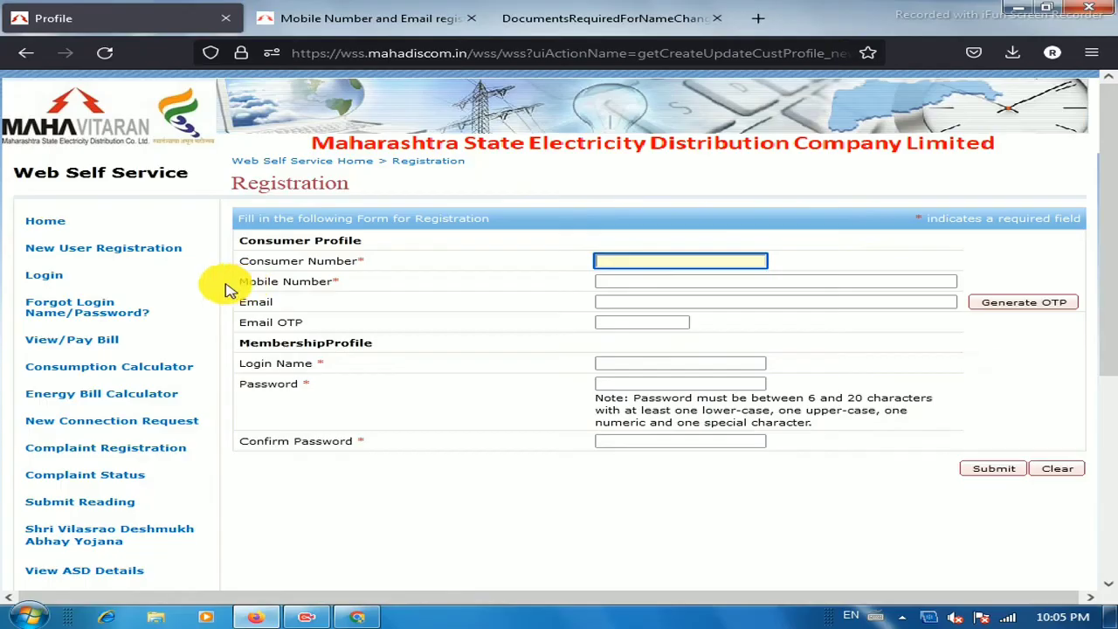
pyautogui.moveTo(223, 281); pyautogui.dragTo(384, 293)
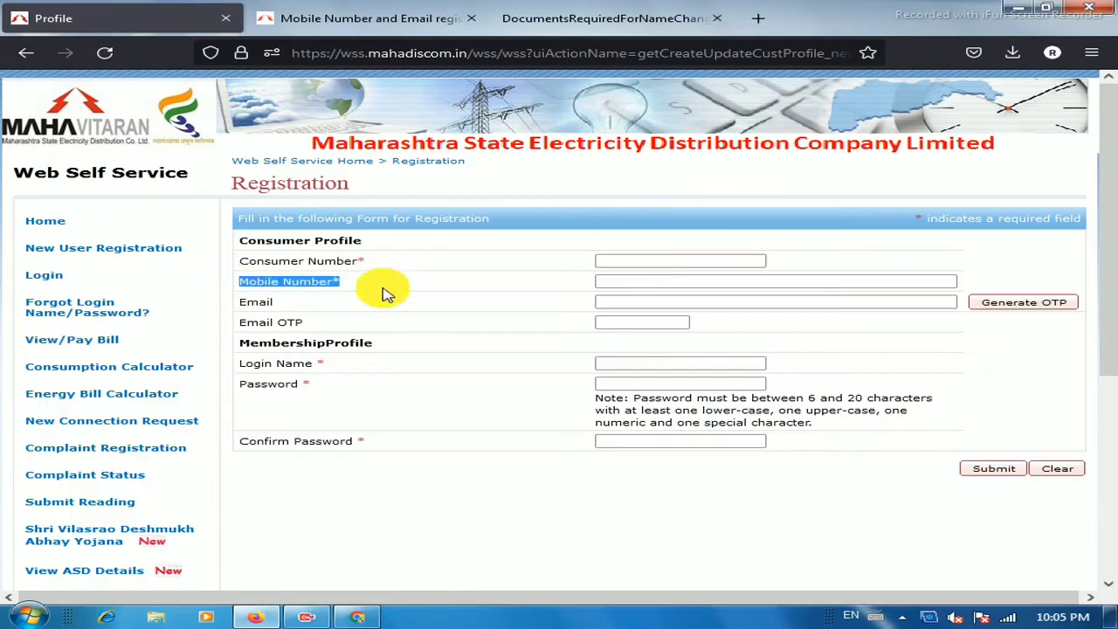
pyautogui.click(663, 280)
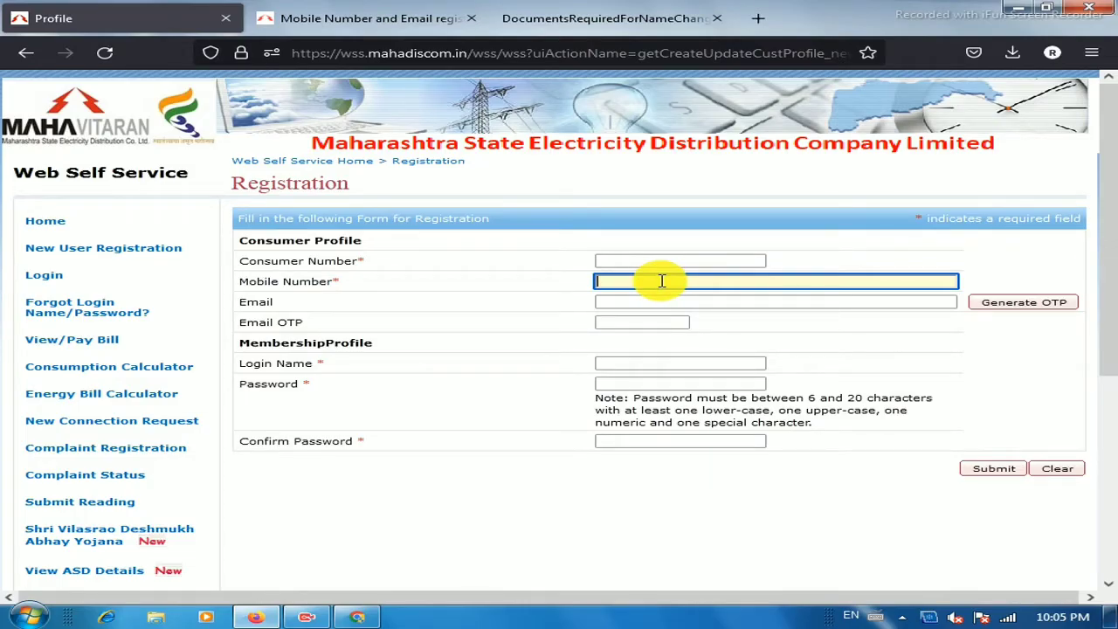
pyautogui.moveTo(231, 302); pyautogui.dragTo(437, 299)
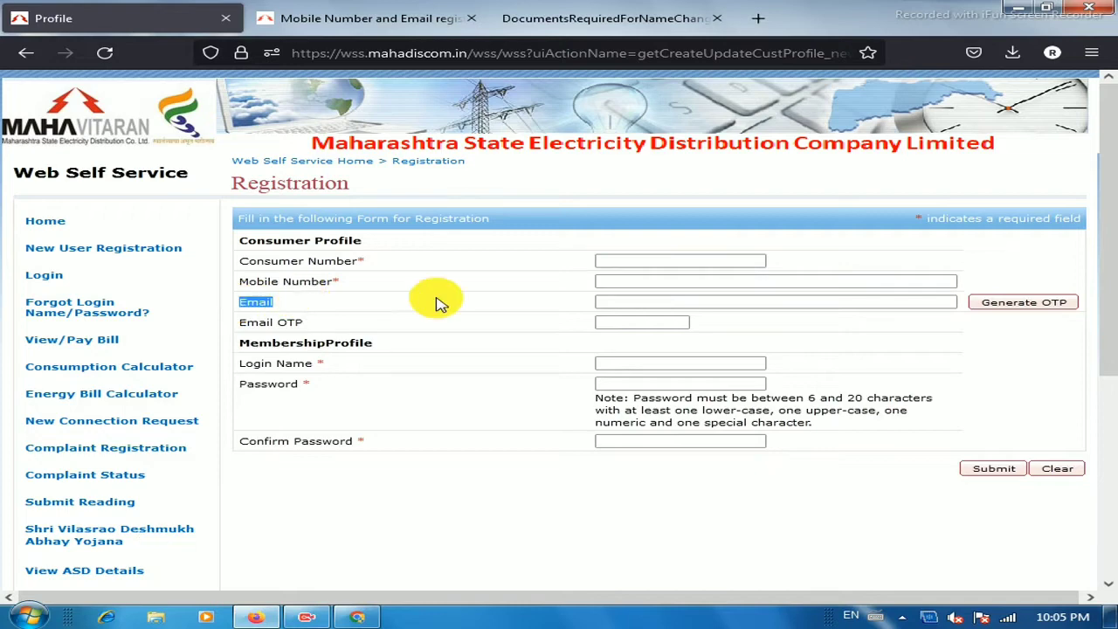
pyautogui.click(615, 301)
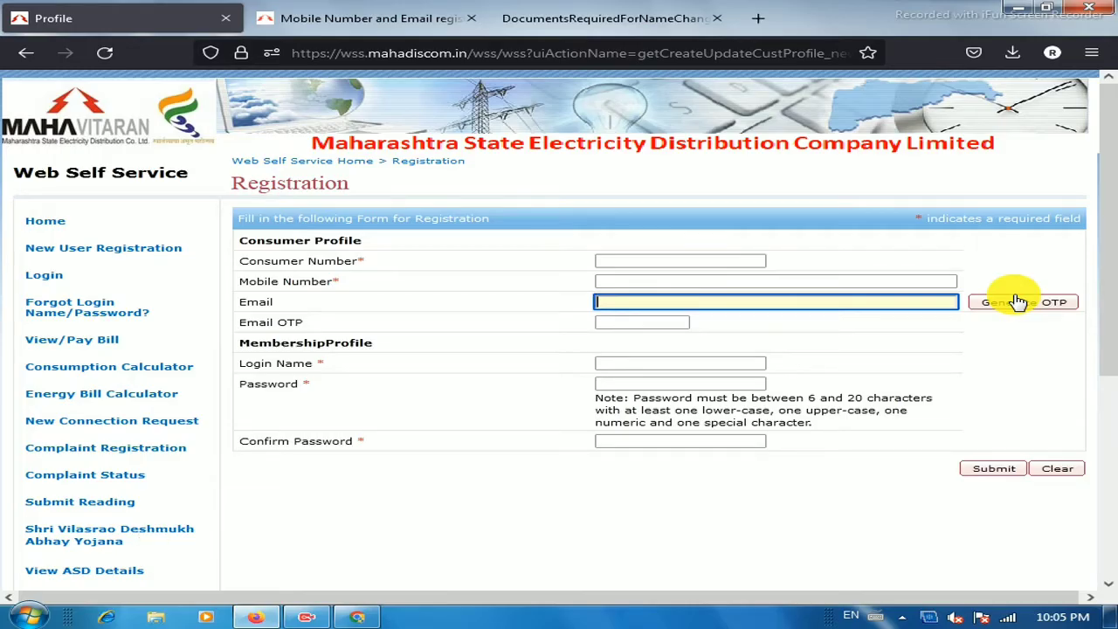
pyautogui.moveTo(239, 322); pyautogui.dragTo(311, 324)
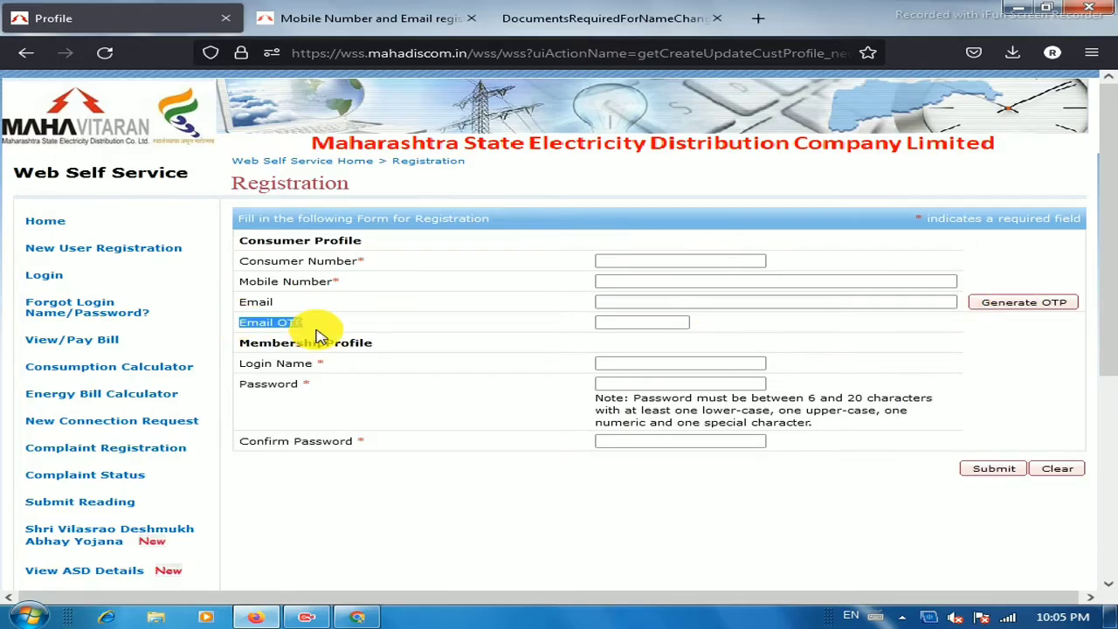
pyautogui.click(679, 323)
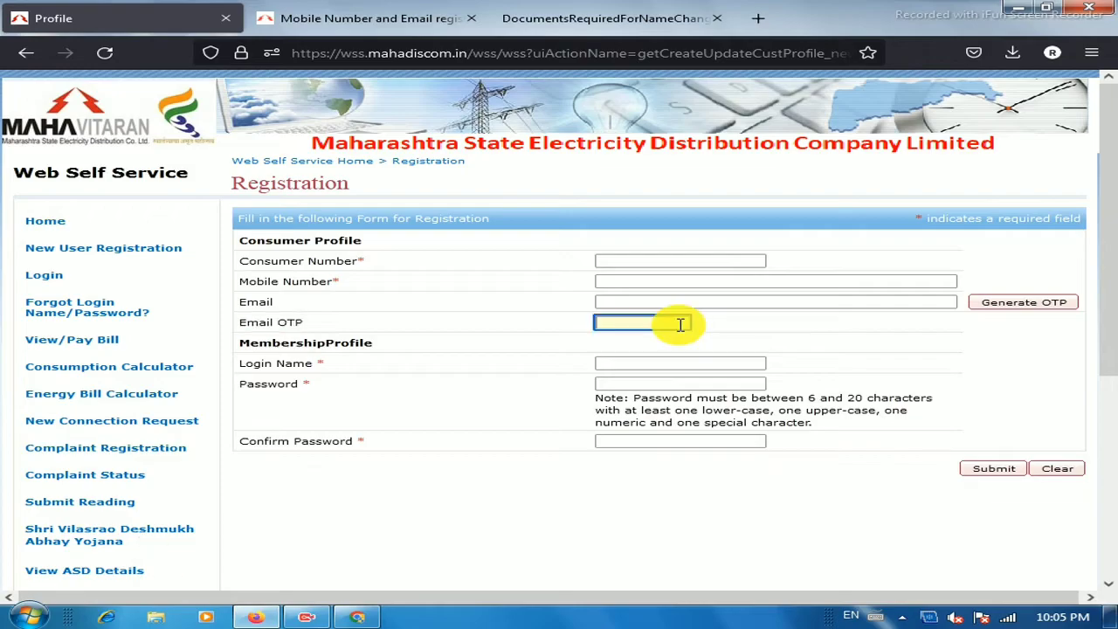
# Examine the MembershipProfile section of the registration form, covering the login name, password, password rules note and confirm password fields
pyautogui.moveTo(239, 342); pyautogui.dragTo(370, 341)
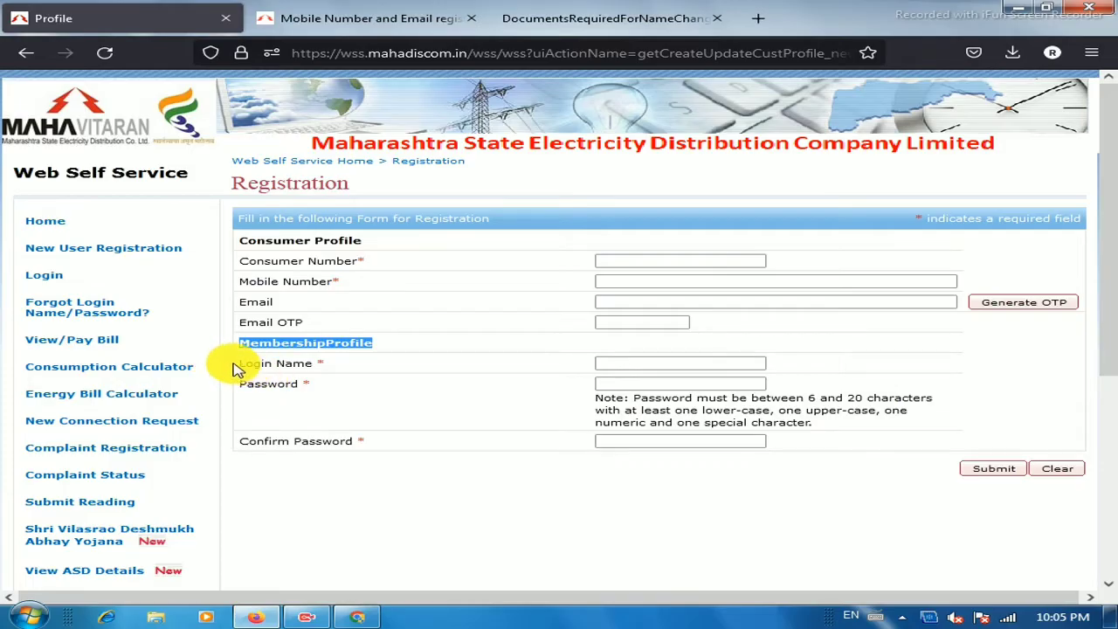
pyautogui.moveTo(239, 364); pyautogui.dragTo(313, 366)
pyautogui.click(620, 362)
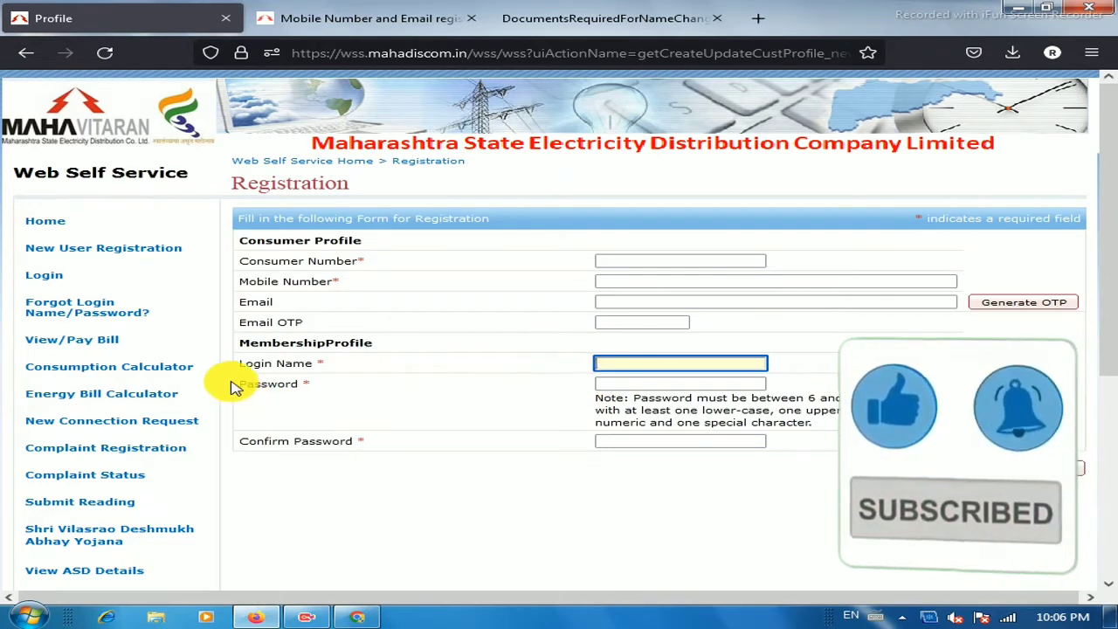
pyautogui.moveTo(234, 386); pyautogui.dragTo(332, 394)
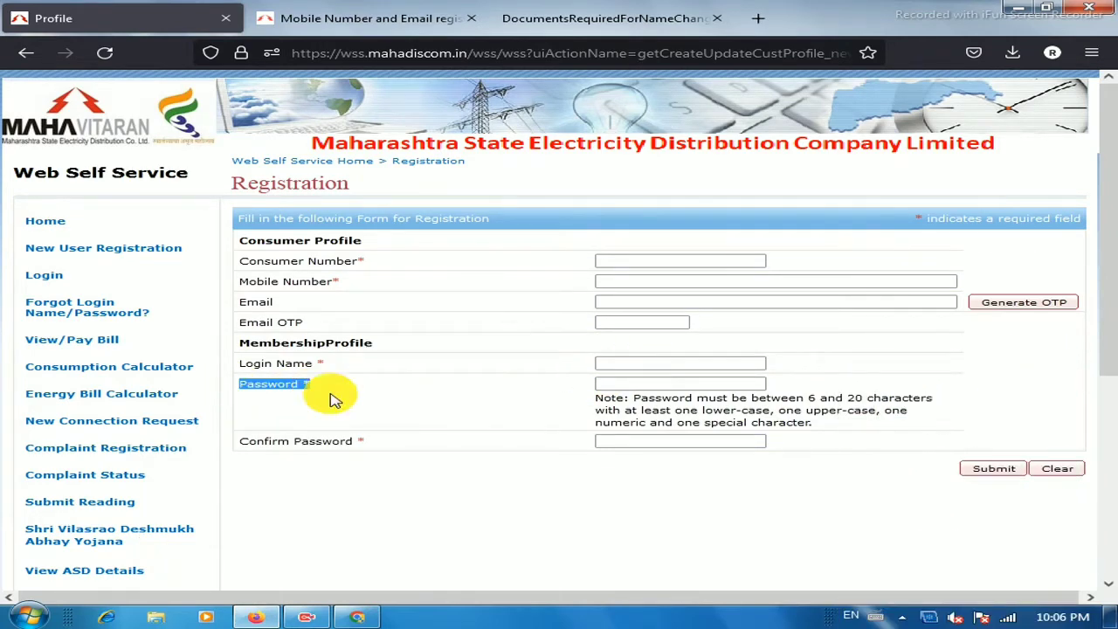
pyautogui.click(626, 382)
pyautogui.click(611, 382)
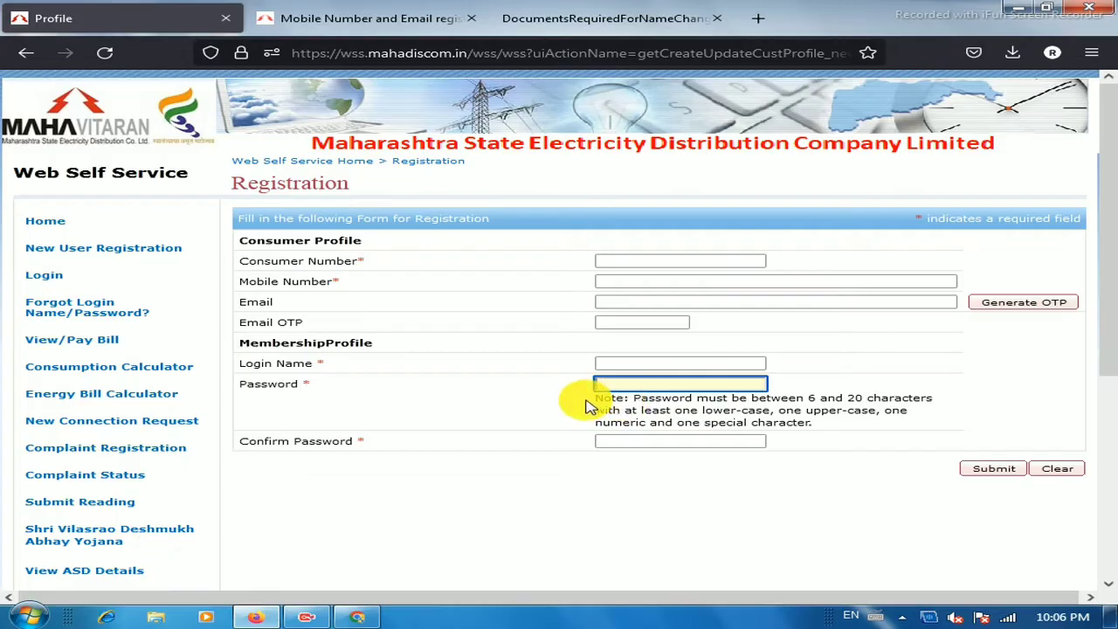
pyautogui.moveTo(588, 402); pyautogui.dragTo(853, 434)
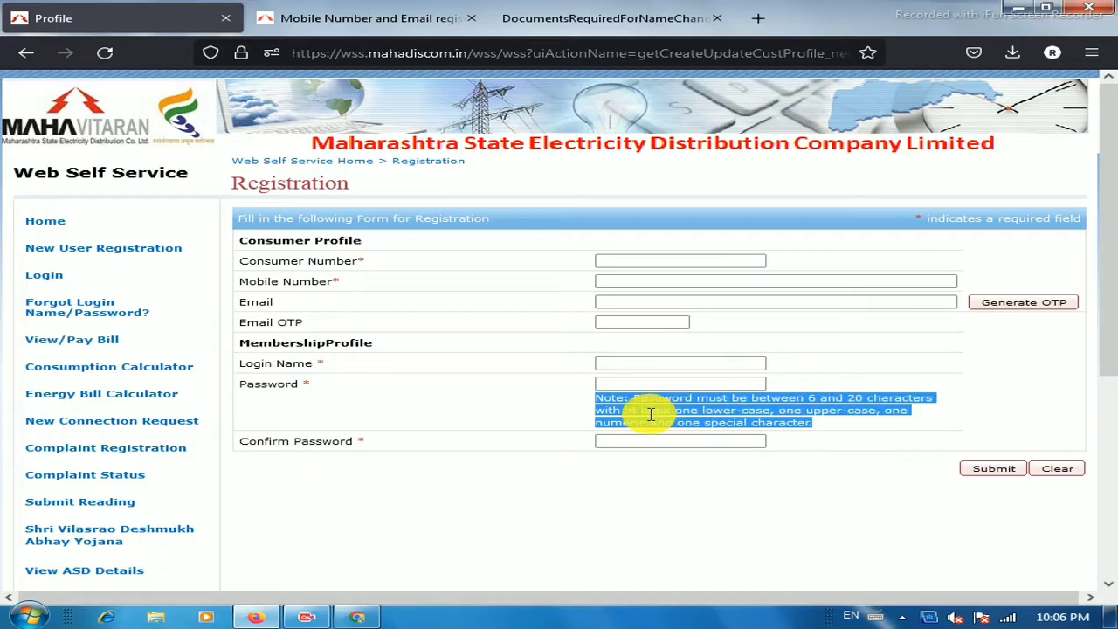
pyautogui.click(879, 411)
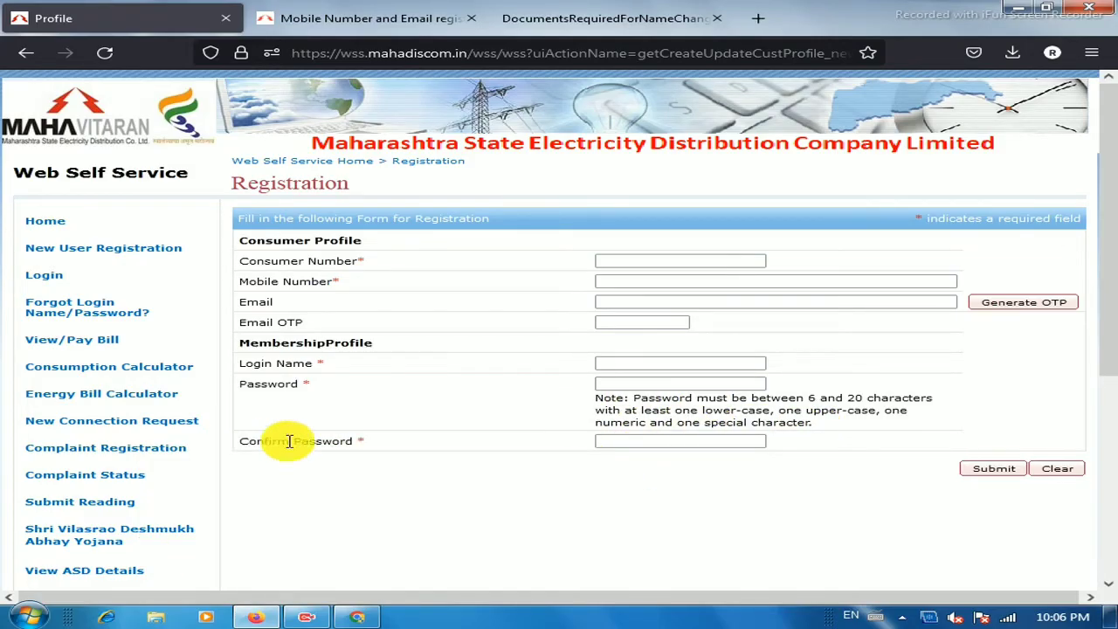
pyautogui.tripleClick(379, 443)
pyautogui.click(634, 441)
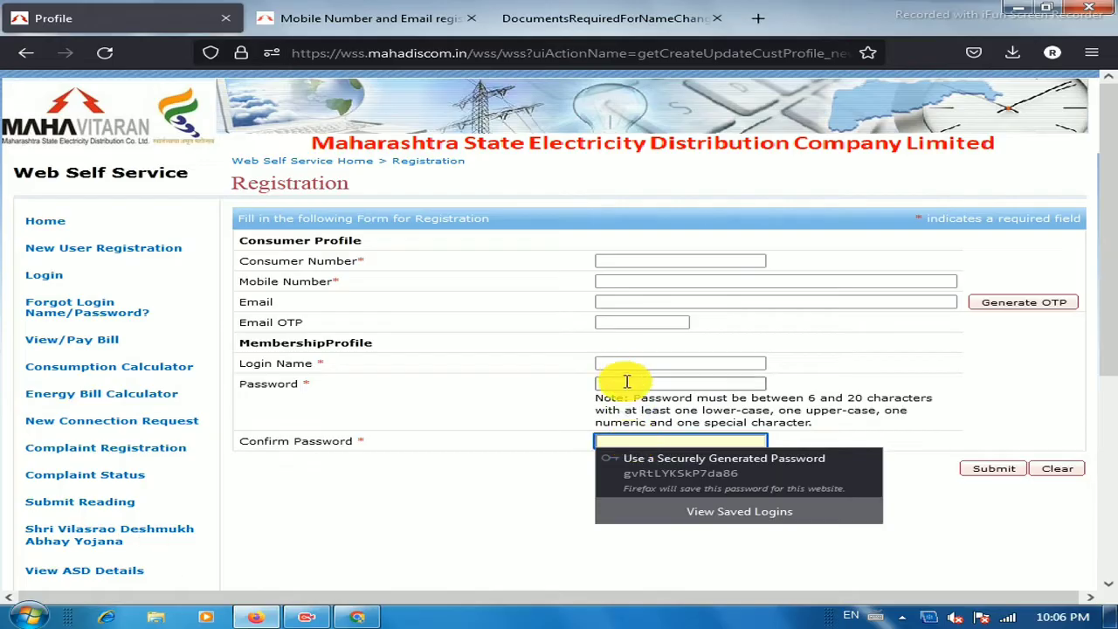
pyautogui.click(632, 442)
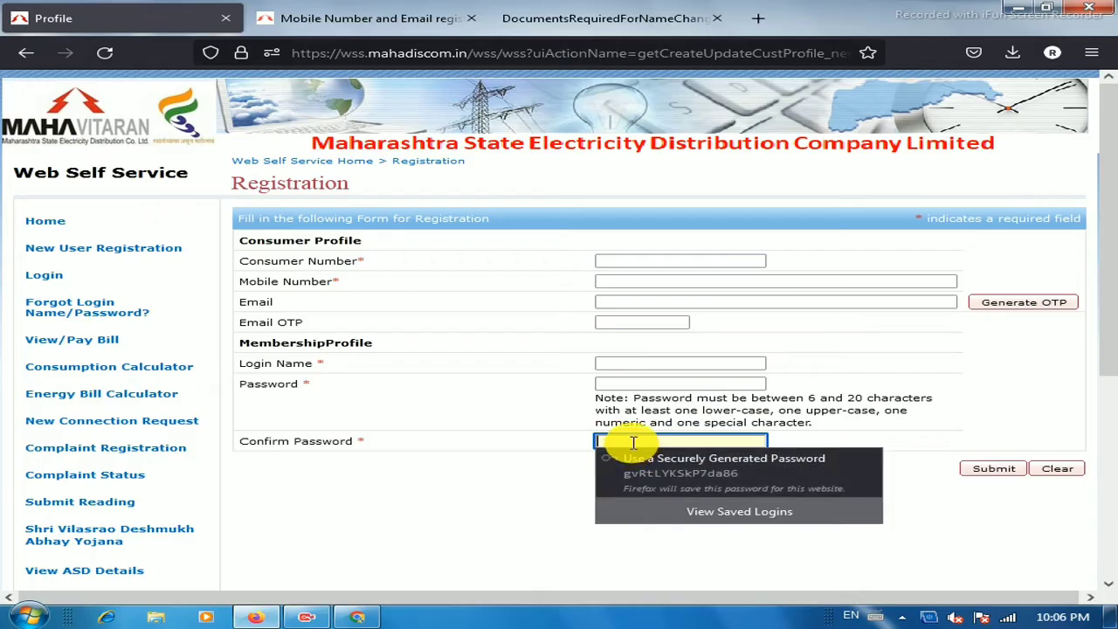
pyautogui.click(534, 437)
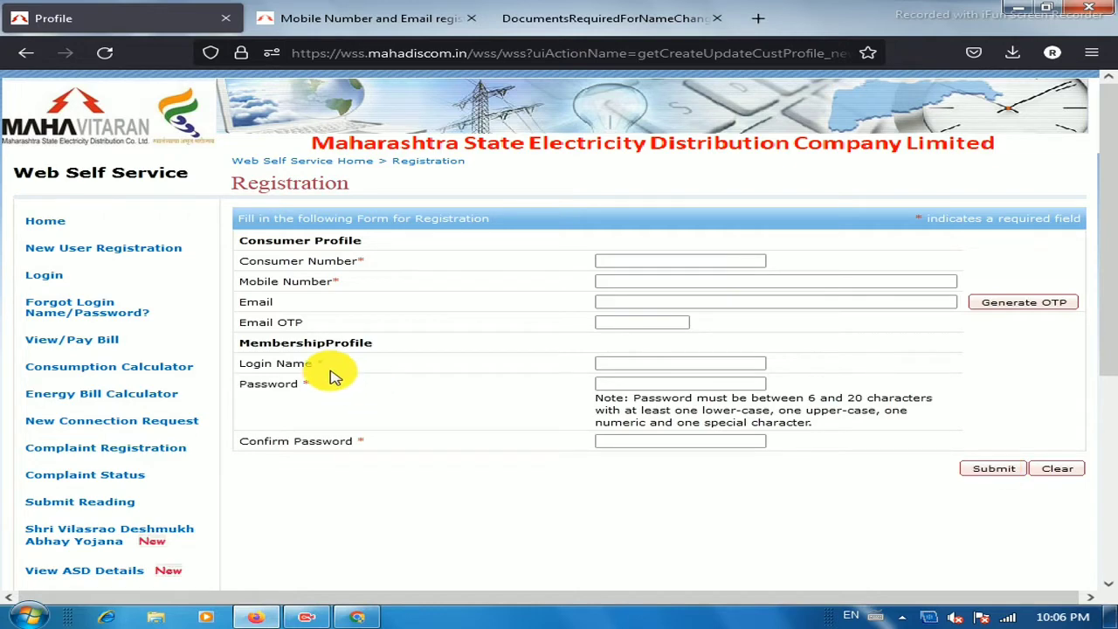
# Open the Registered User Login page and go over its login name and password fields
pyautogui.click(45, 280)
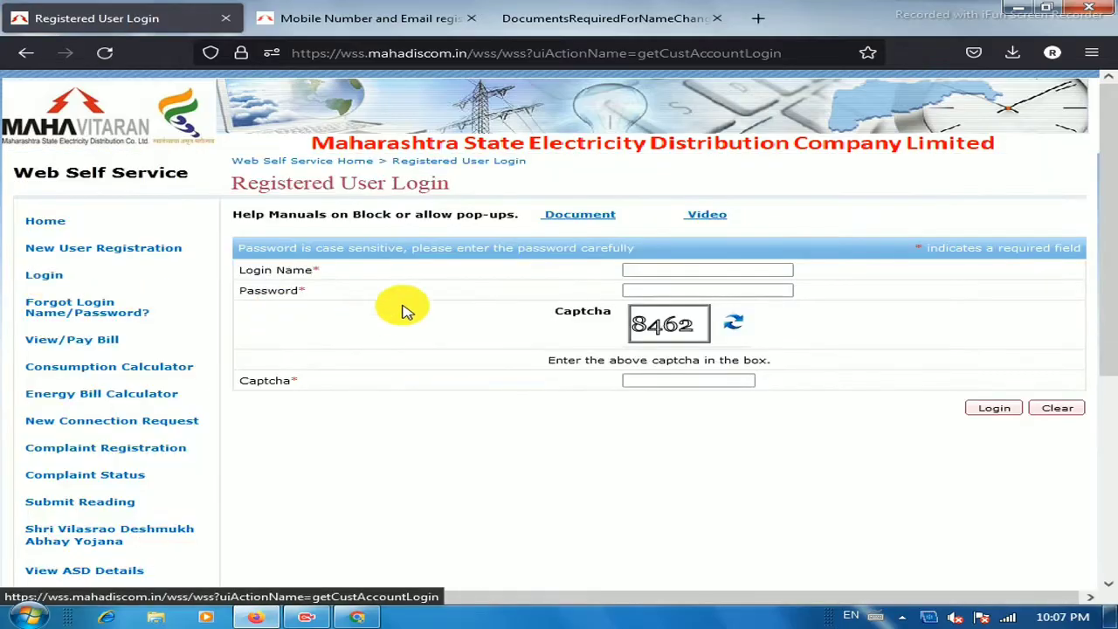
pyautogui.click(671, 271)
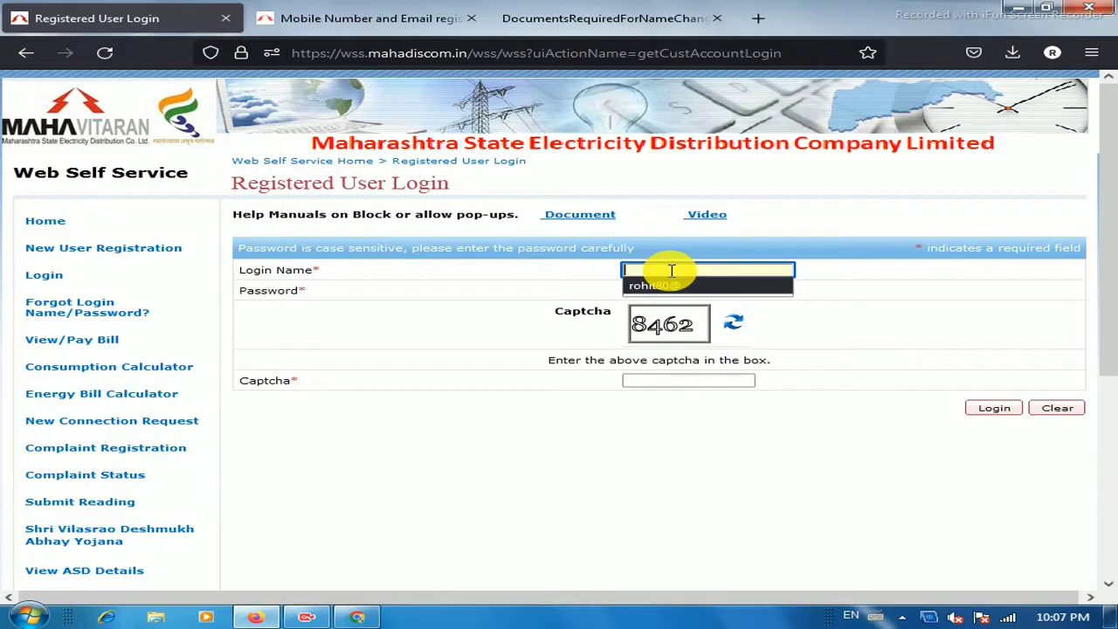
pyautogui.click(272, 274)
pyautogui.tripleClick(328, 281)
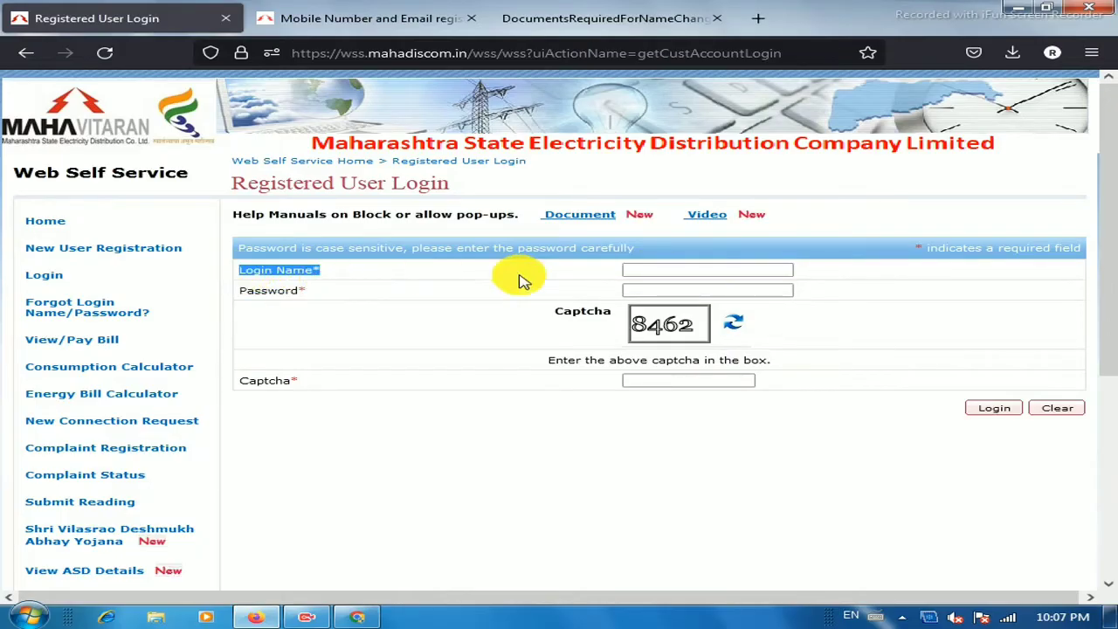
pyautogui.click(643, 270)
pyautogui.click(642, 270)
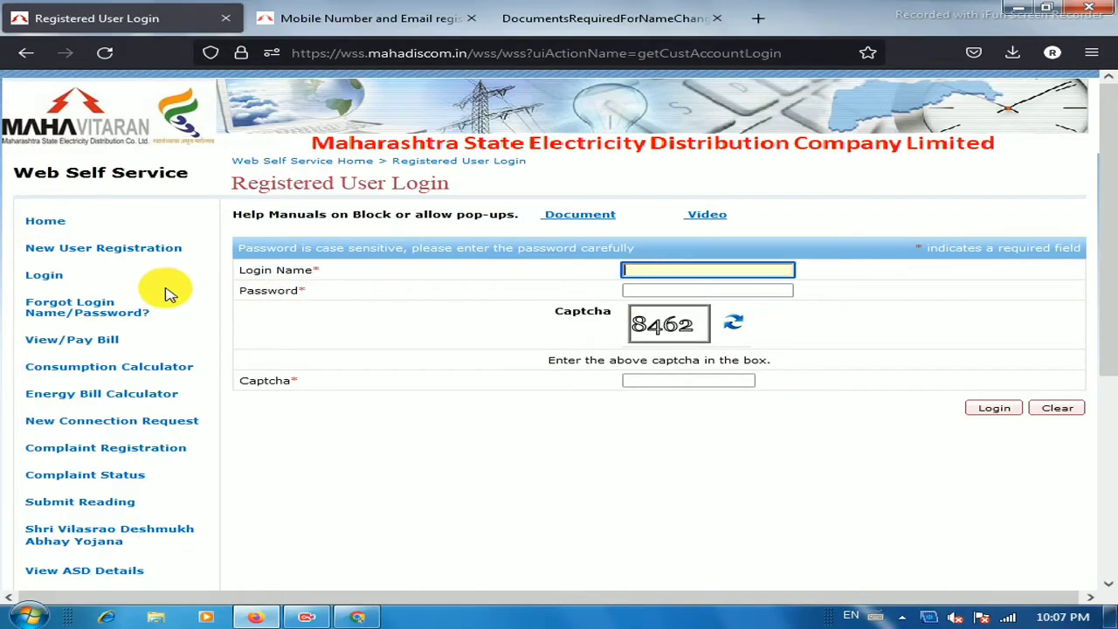
pyautogui.tripleClick(341, 295)
pyautogui.click(649, 293)
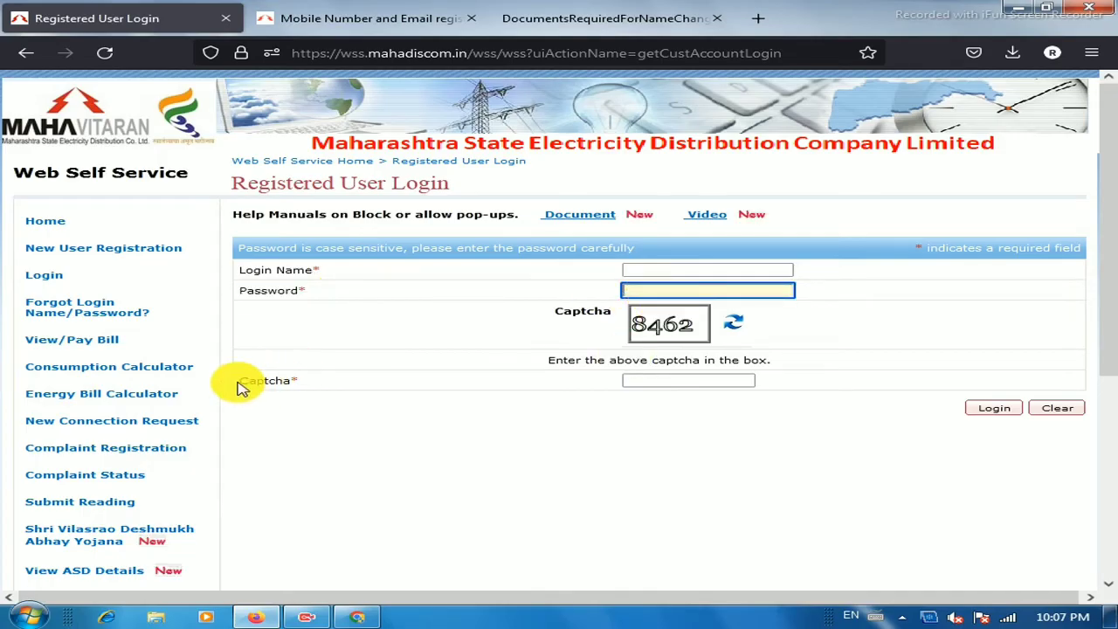
# Go over the captcha image and its entry field, and log in to the registered consumer account
pyautogui.moveTo(236, 382); pyautogui.dragTo(332, 379)
pyautogui.moveTo(595, 313); pyautogui.dragTo(756, 320)
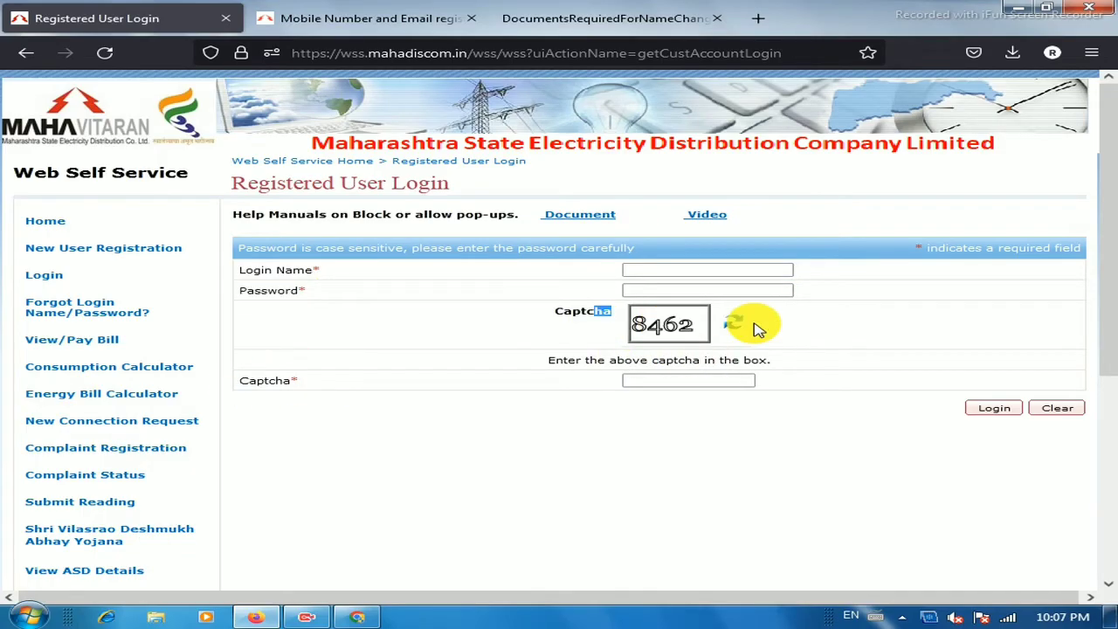
pyautogui.click(659, 384)
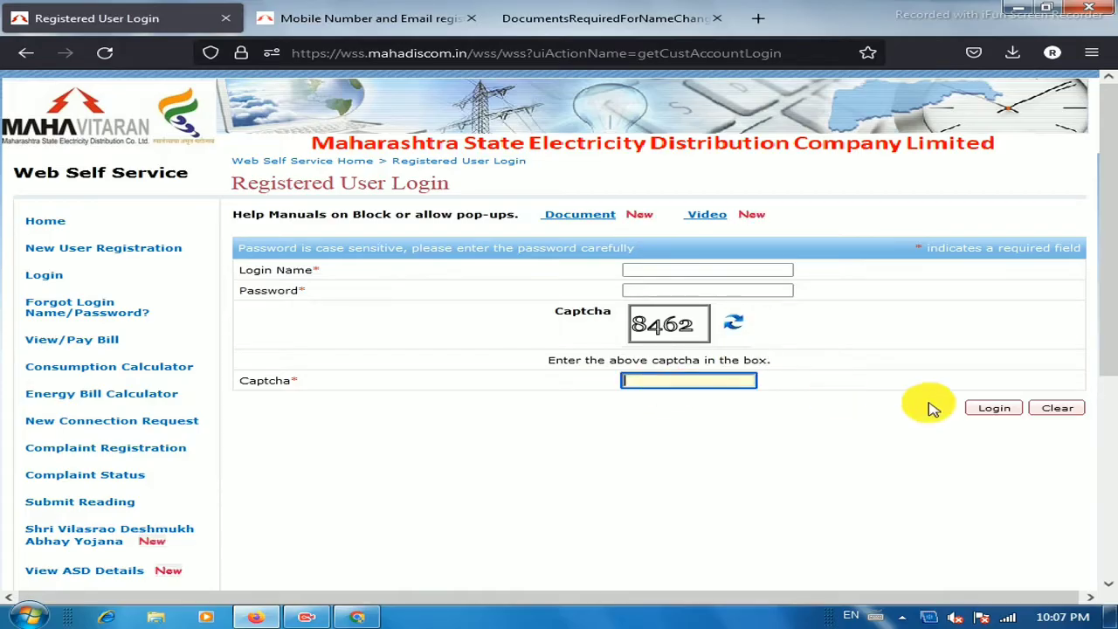
pyautogui.click(975, 418)
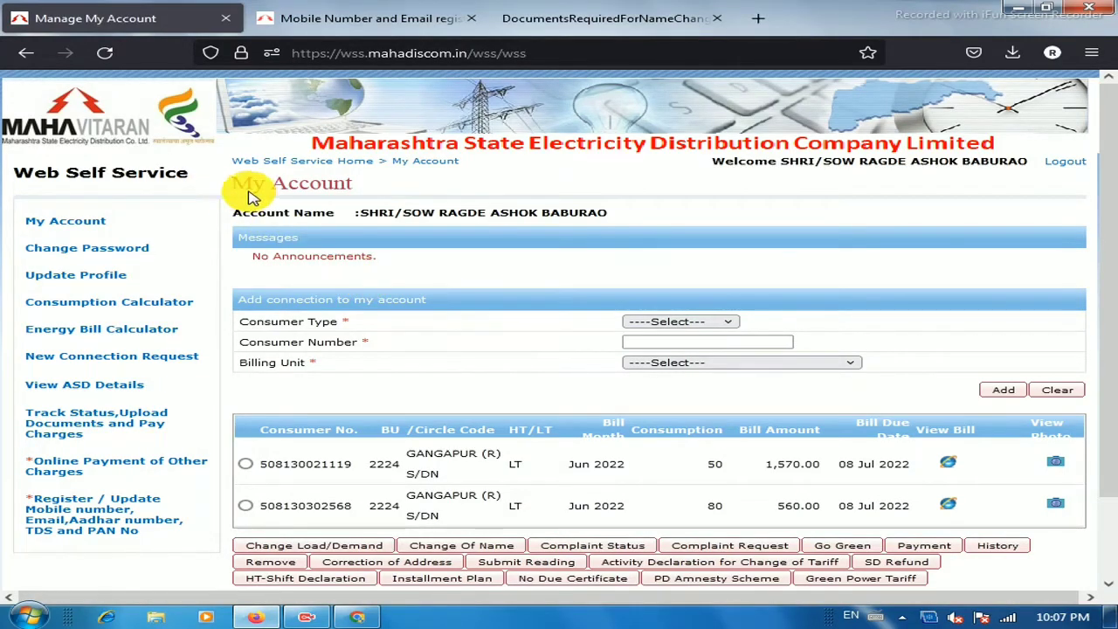
# Examine the My Account page, including the consumer type, consumer number and billing unit fields for adding a connection and the listed connections
pyautogui.moveTo(218, 188); pyautogui.dragTo(387, 187)
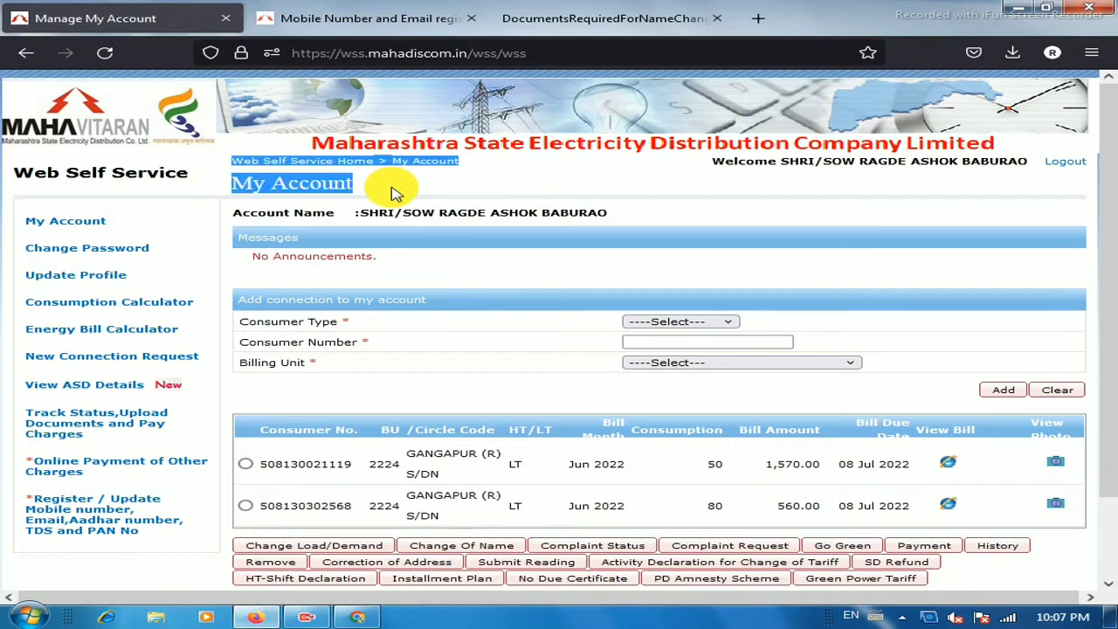
pyautogui.scroll(-2, 483, 459)
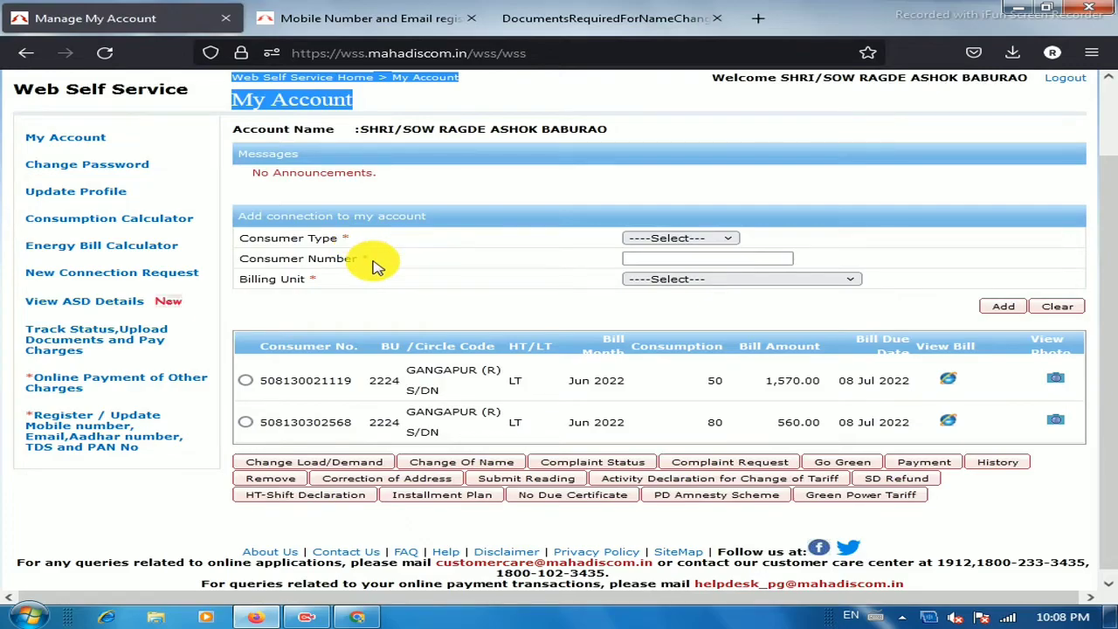
pyautogui.click(677, 242)
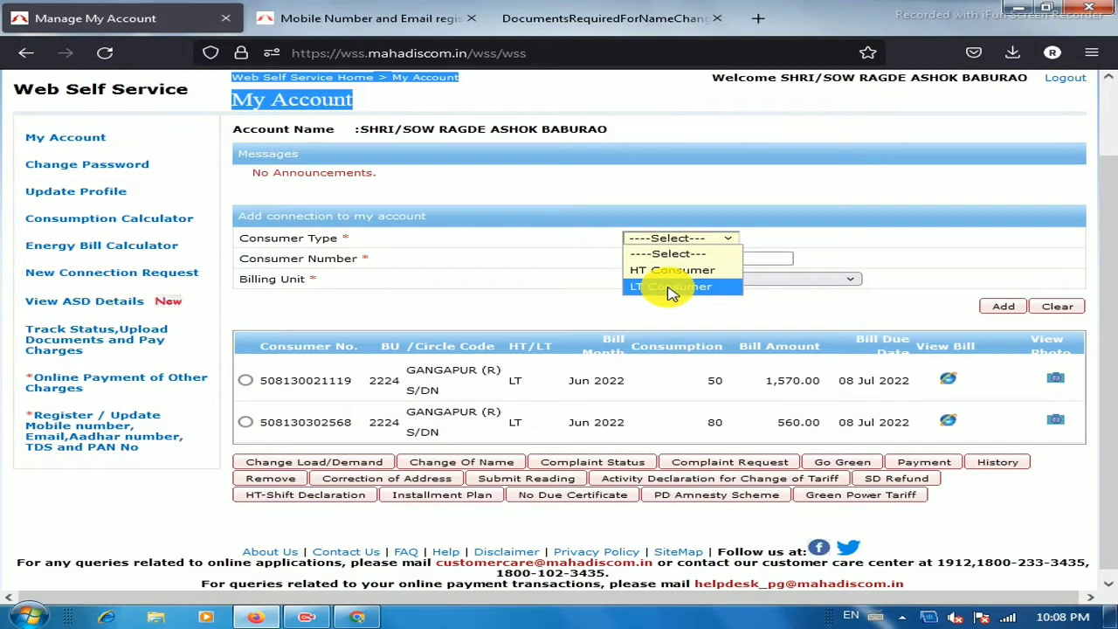
pyautogui.click(237, 252)
pyautogui.moveTo(236, 252); pyautogui.dragTo(711, 278)
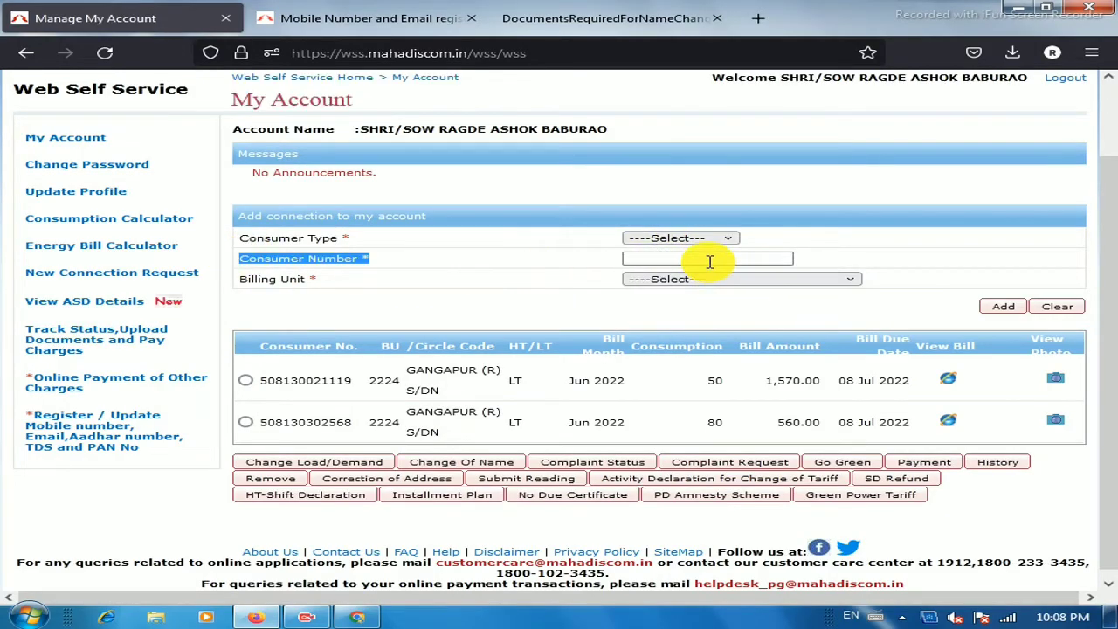
pyautogui.click(710, 260)
pyautogui.moveTo(230, 279); pyautogui.dragTo(694, 295)
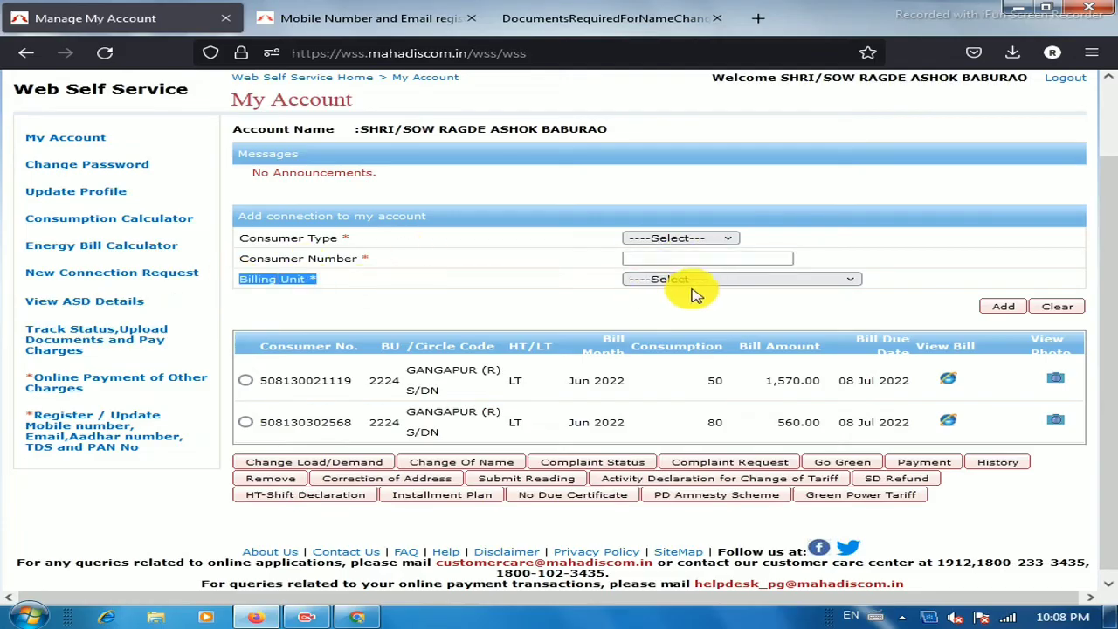
pyautogui.click(692, 289)
pyautogui.click(532, 287)
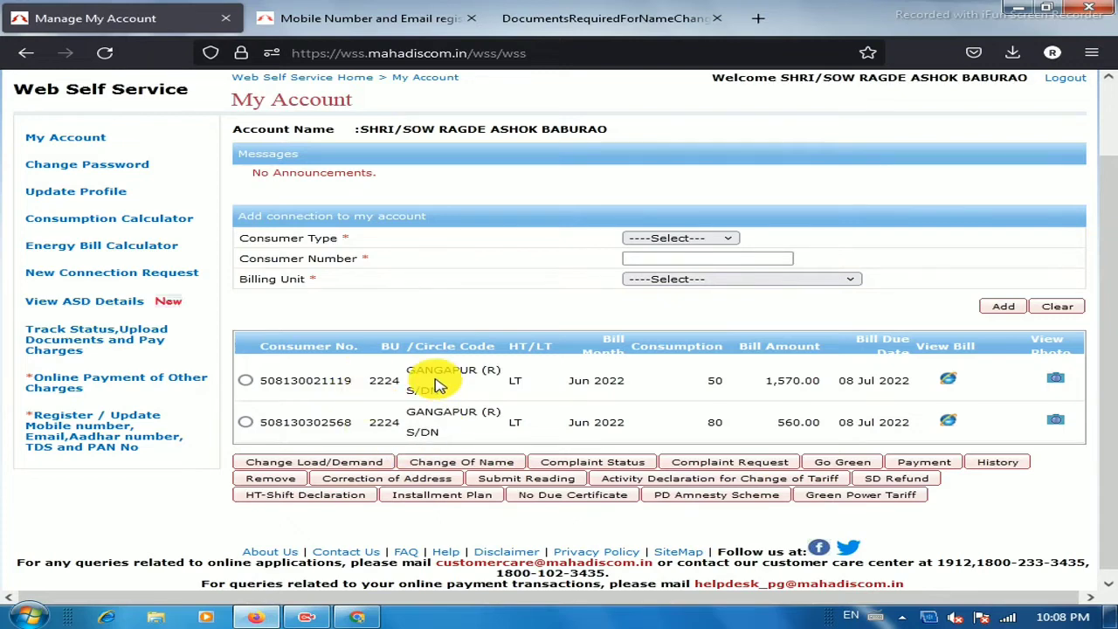
pyautogui.scroll(-1, 437, 384)
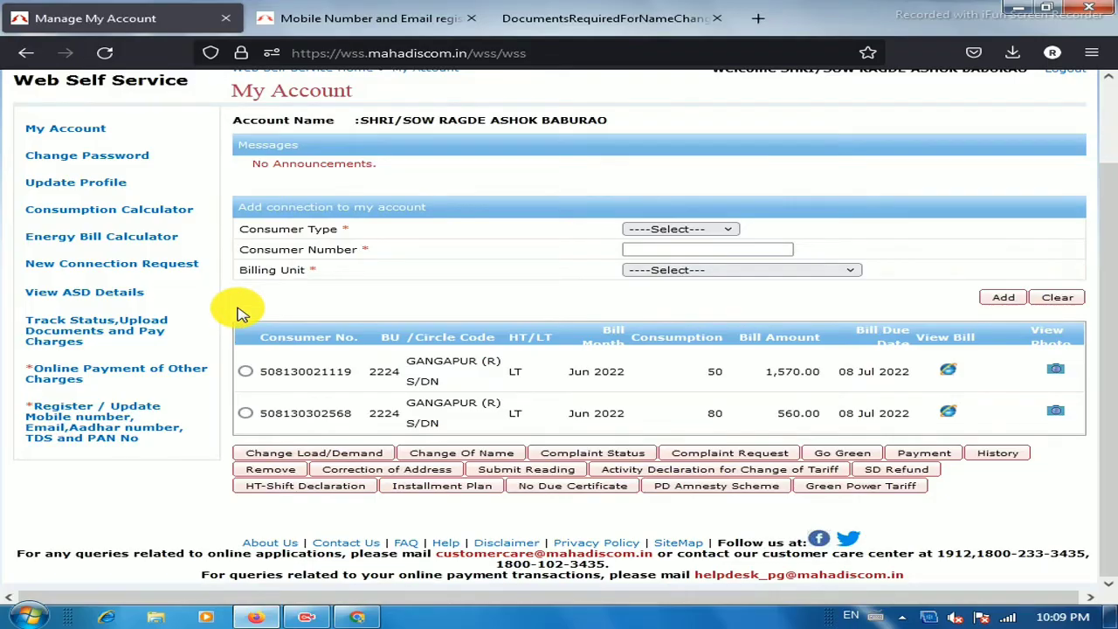
# Select the first listed electricity connection and open its Change Of Name request
pyautogui.click(246, 372)
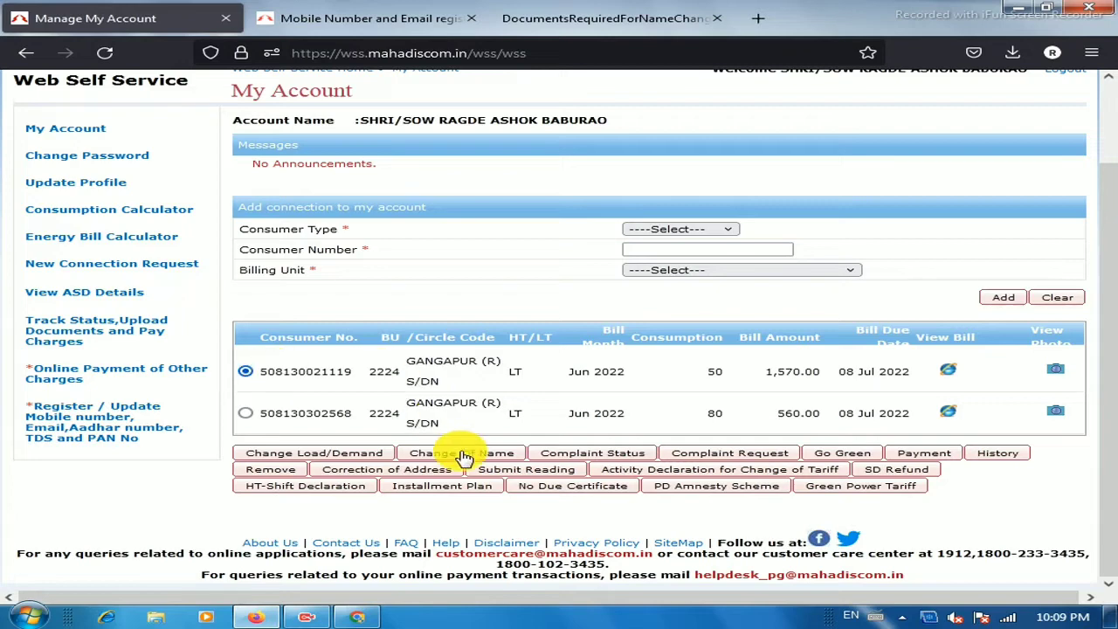
pyautogui.click(495, 456)
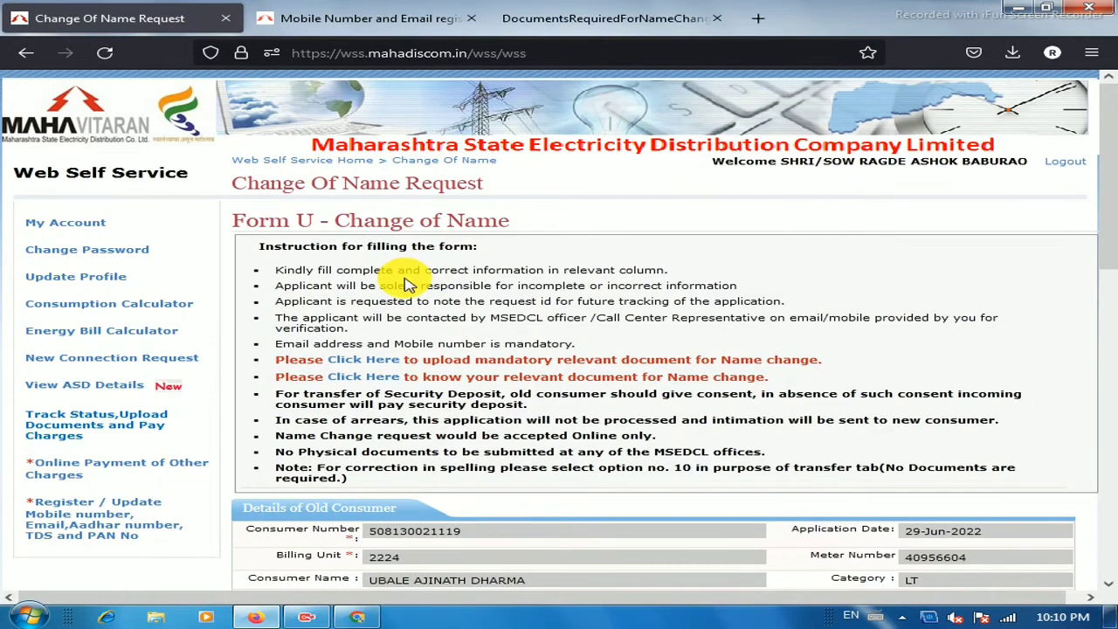
# Look through the whole Form U - Change of Name, then examine its instructions for filling the form
pyautogui.scroll(-2, 408, 280)
pyautogui.scroll(-5, 407, 281)
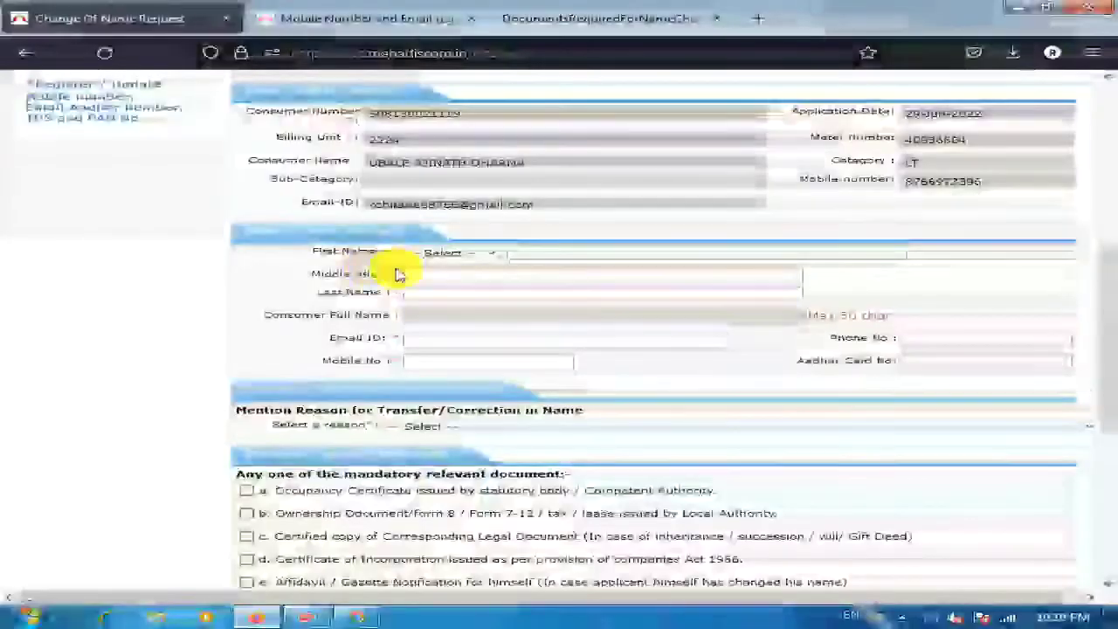
pyautogui.scroll(-5, 406, 275)
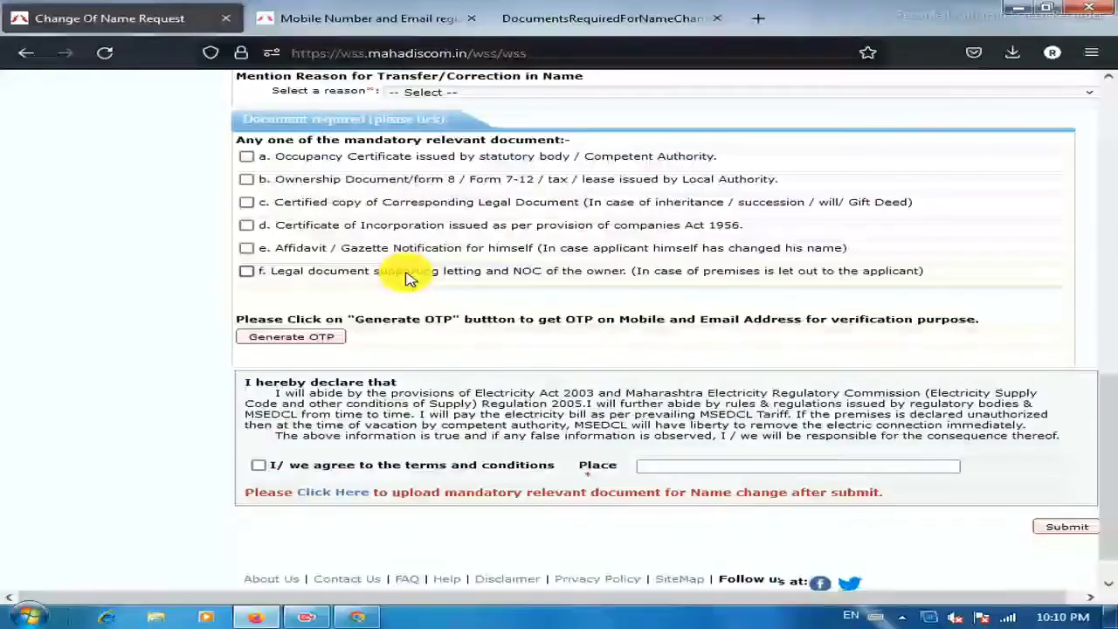
pyautogui.scroll(4, 409, 276)
pyautogui.scroll(7, 408, 278)
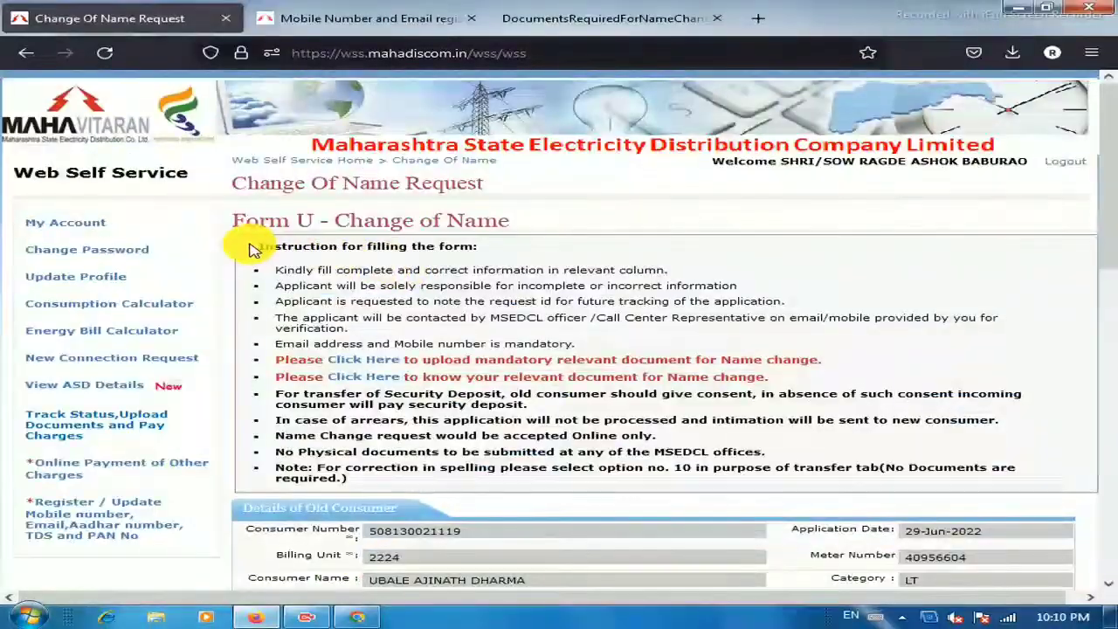
pyautogui.moveTo(260, 246); pyautogui.dragTo(460, 480)
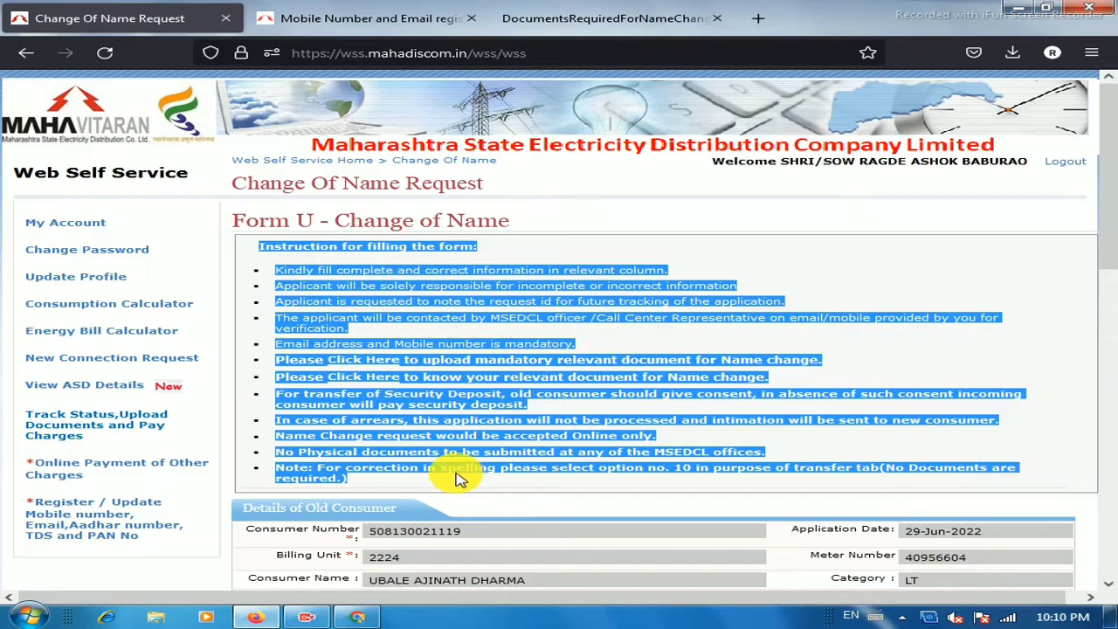
pyautogui.click(276, 274)
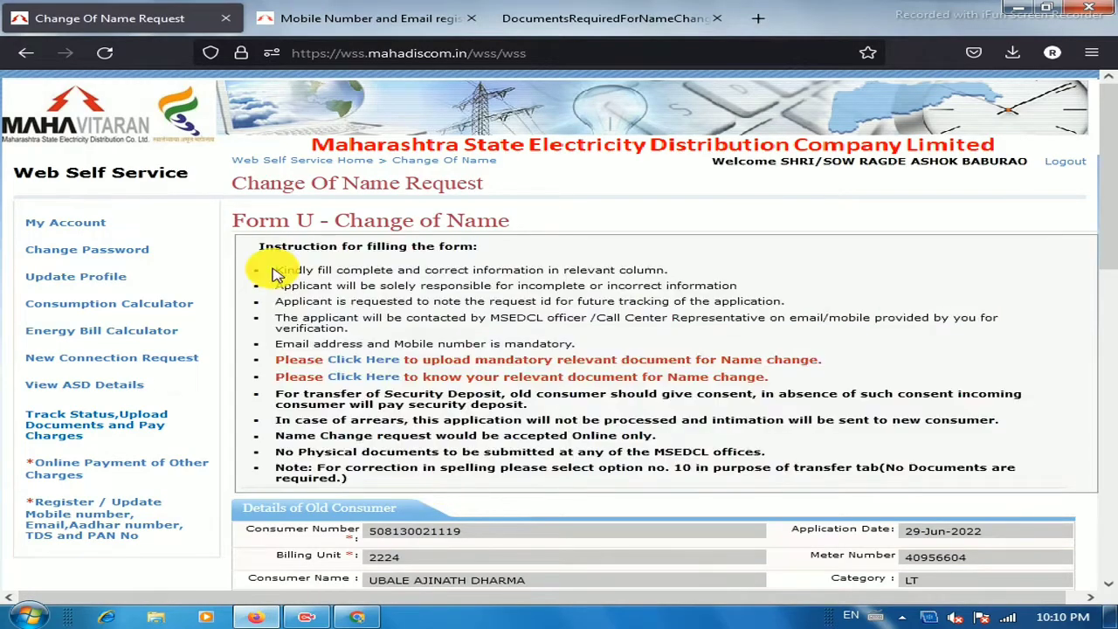
# Set the new consumer's title to Mrs in the First Name row of Details of New Consumer
pyautogui.scroll(-4, 276, 274)
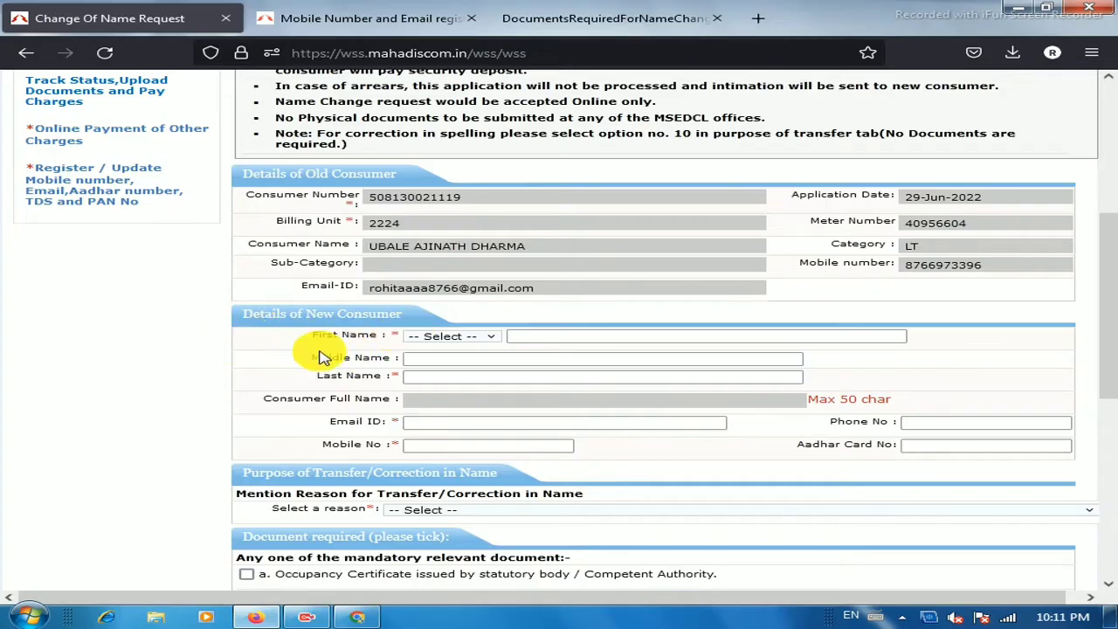
pyautogui.click(540, 338)
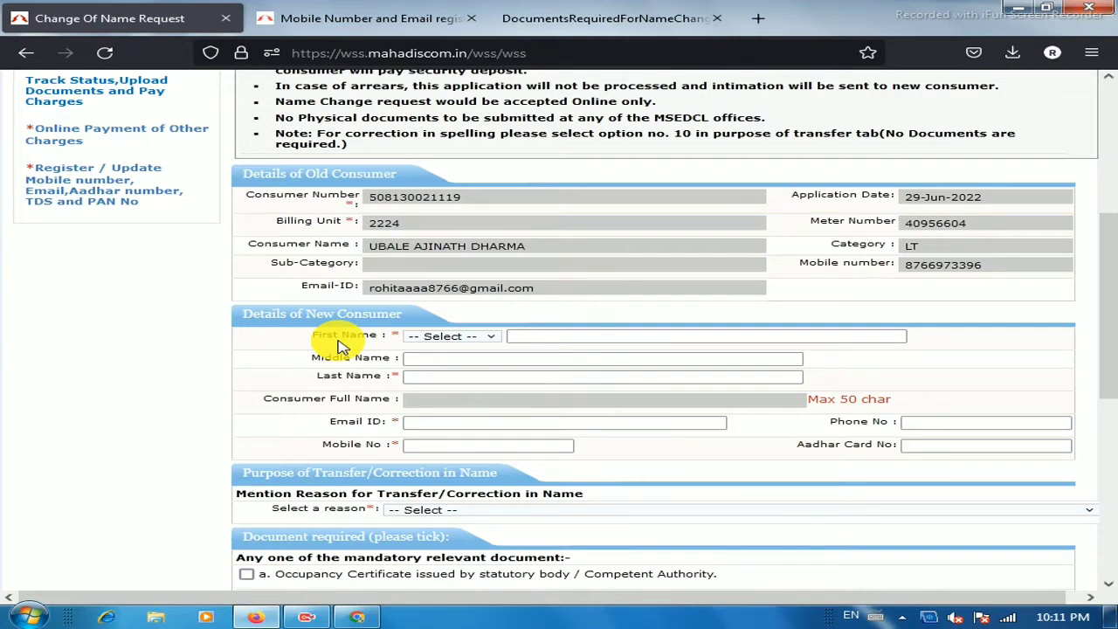
pyautogui.click(537, 342)
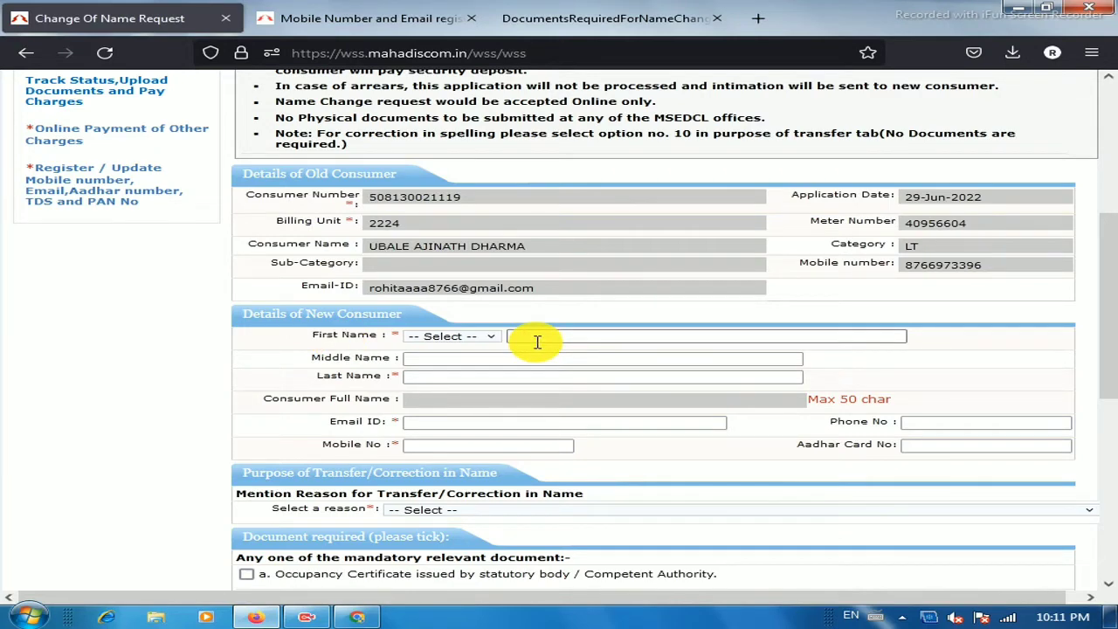
pyautogui.click(537, 341)
pyautogui.click(457, 339)
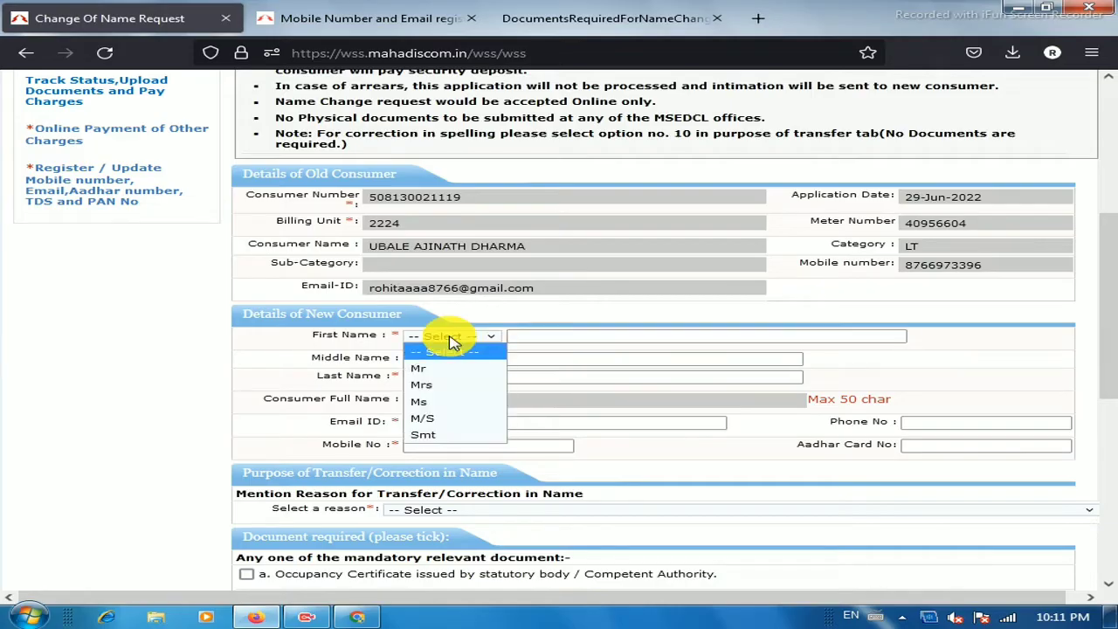
pyautogui.click(450, 385)
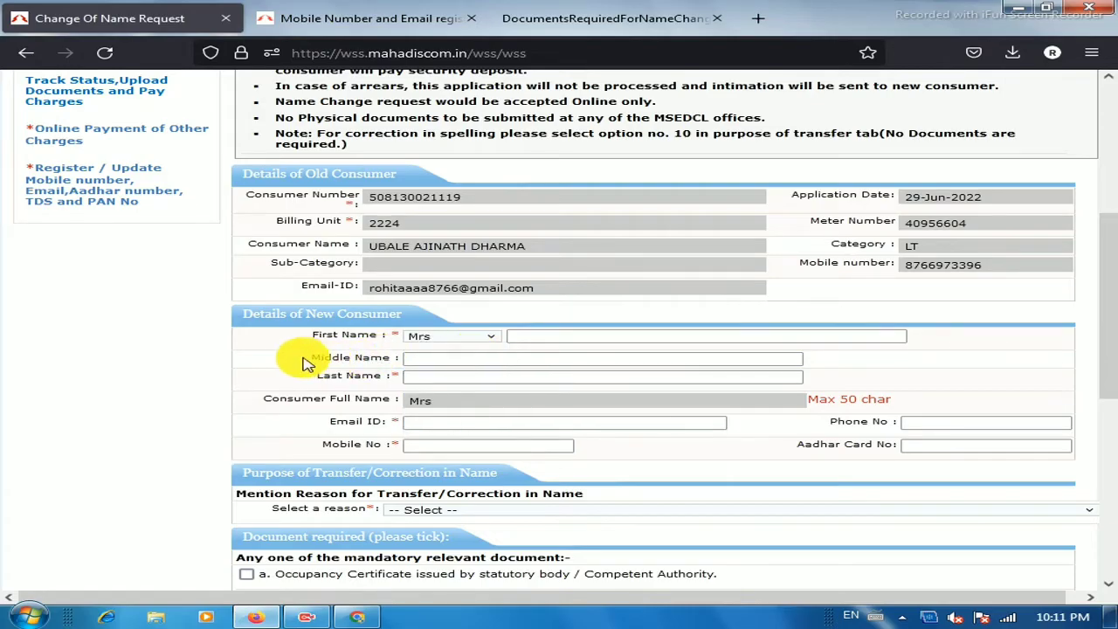
# Go over the new consumer's Middle Name, Last Name and Consumer Full Name fields
pyautogui.moveTo(311, 357); pyautogui.dragTo(428, 364)
pyautogui.click(429, 361)
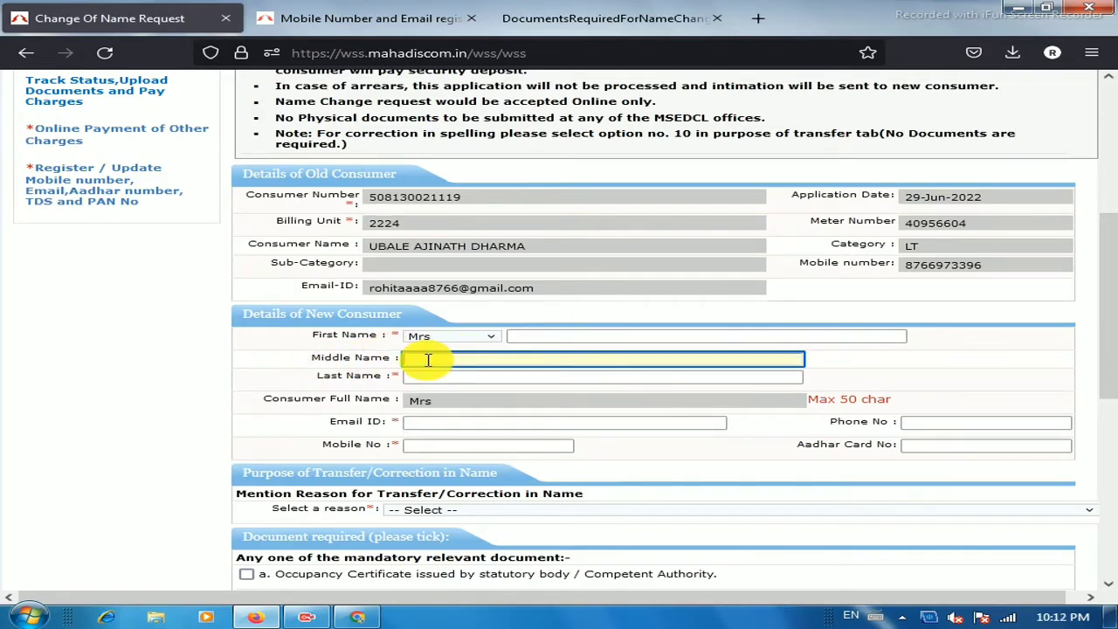
pyautogui.click(370, 385)
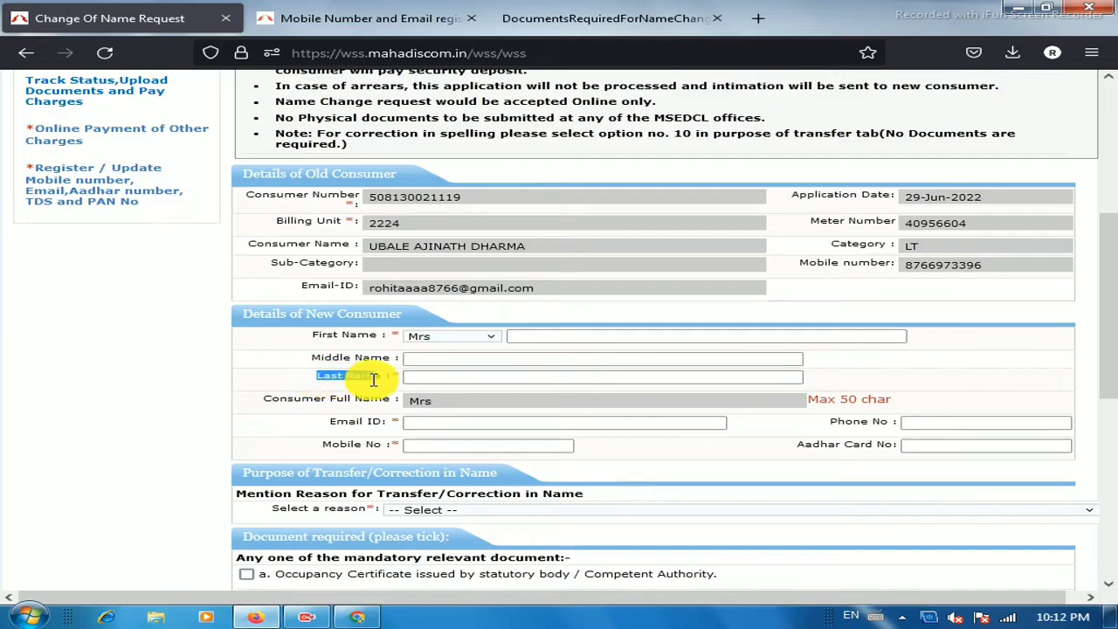
pyautogui.click(432, 378)
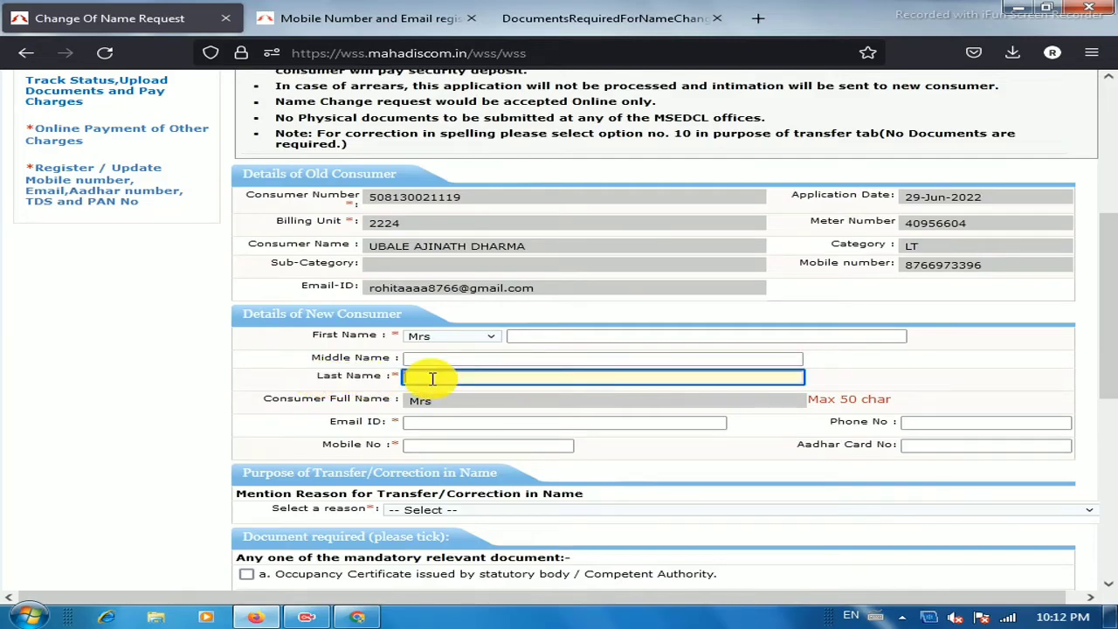
pyautogui.scroll(-2, 432, 376)
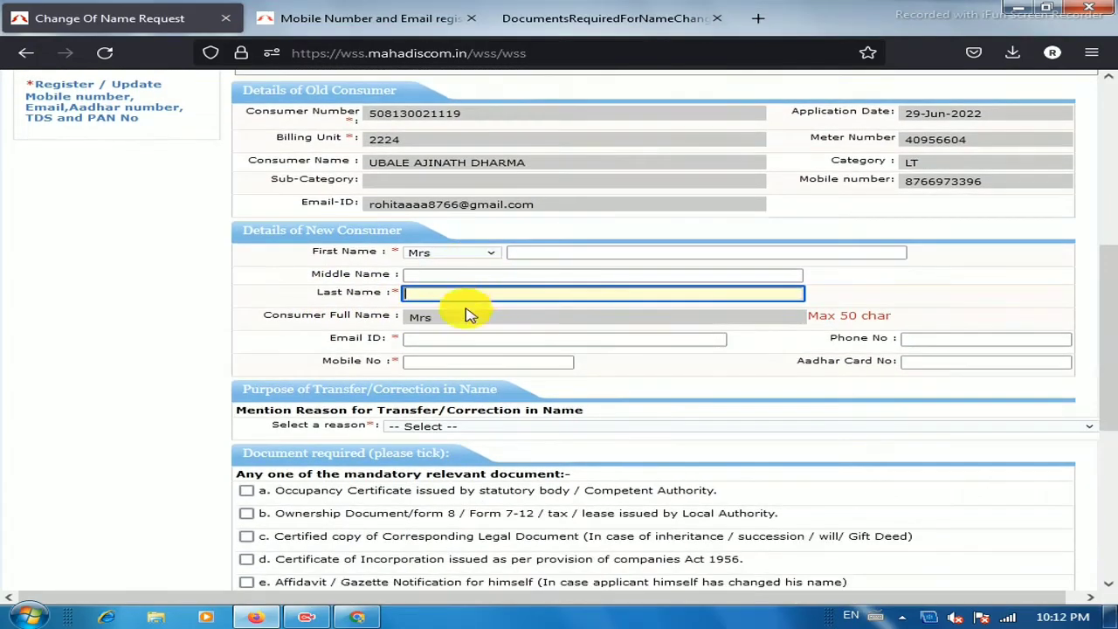
pyautogui.click(448, 317)
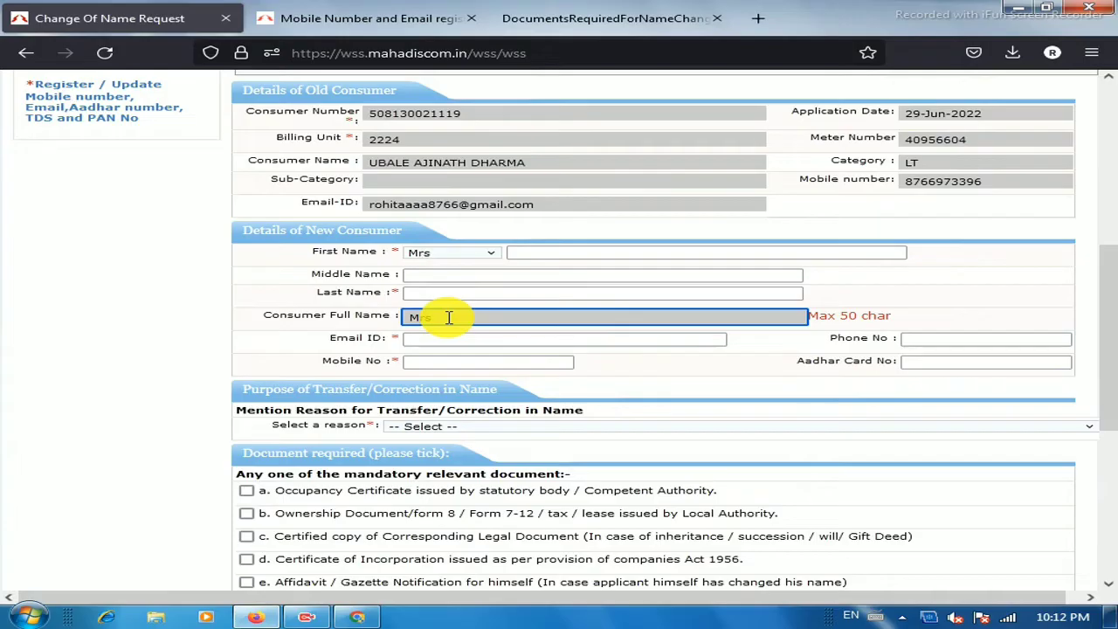
# Go over the new consumer's Email ID, Mobile No and Aadhar Card No fields
pyautogui.moveTo(330, 339); pyautogui.dragTo(460, 342)
pyautogui.click(461, 341)
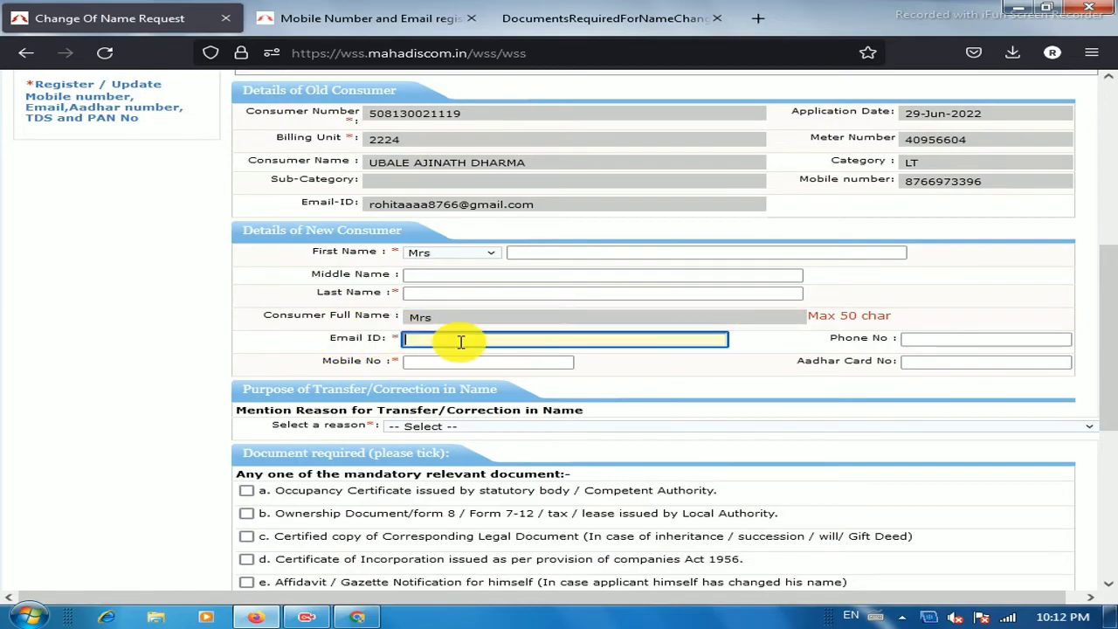
pyautogui.click(435, 364)
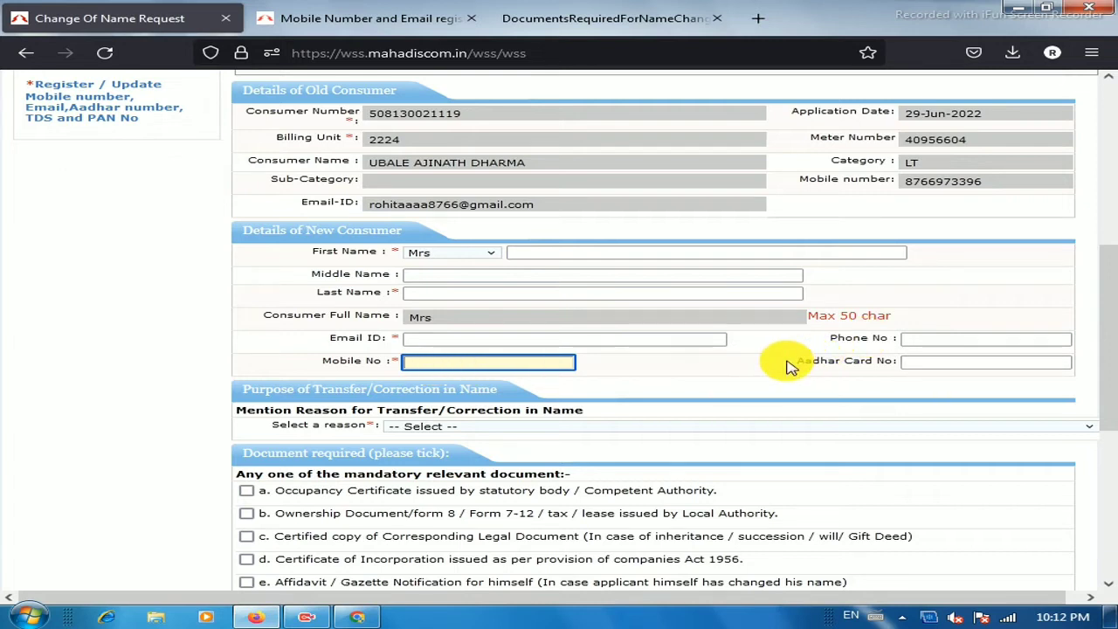
pyautogui.moveTo(794, 365); pyautogui.dragTo(918, 365)
pyautogui.click(929, 363)
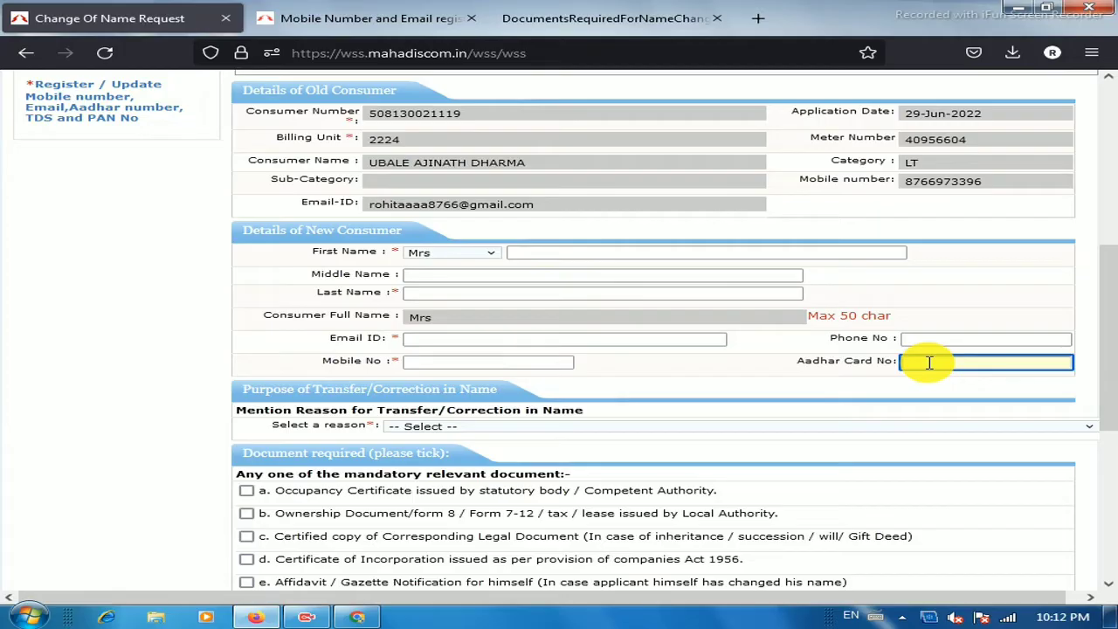
# Examine the available reasons under Purpose of Transfer/Correction in Name without choosing one
pyautogui.scroll(-2, 684, 226)
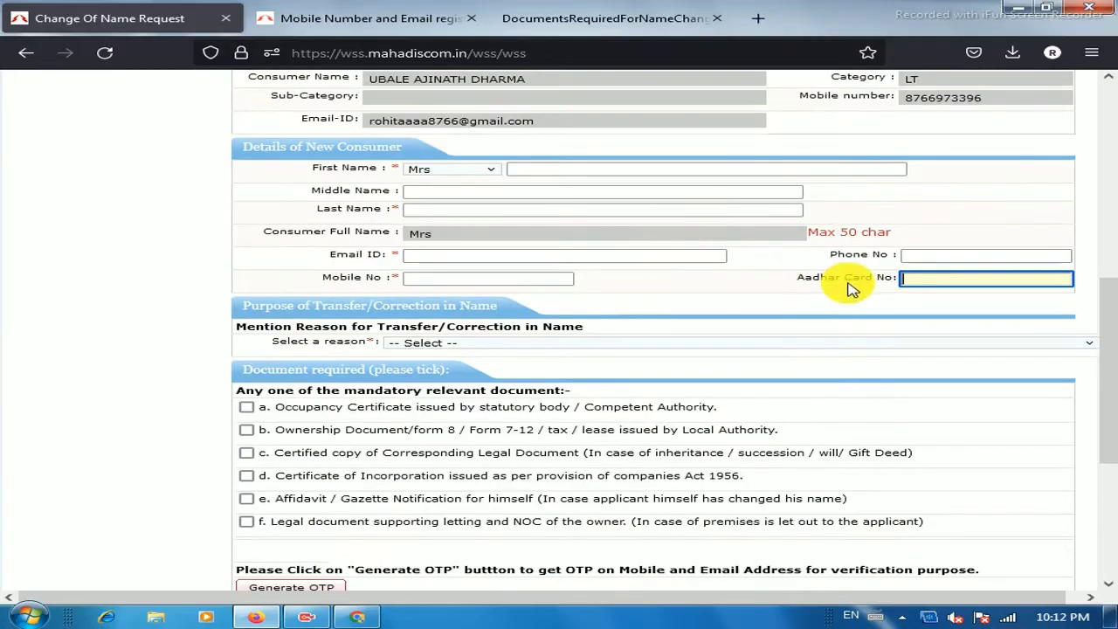
pyautogui.moveTo(242, 312); pyautogui.dragTo(509, 315)
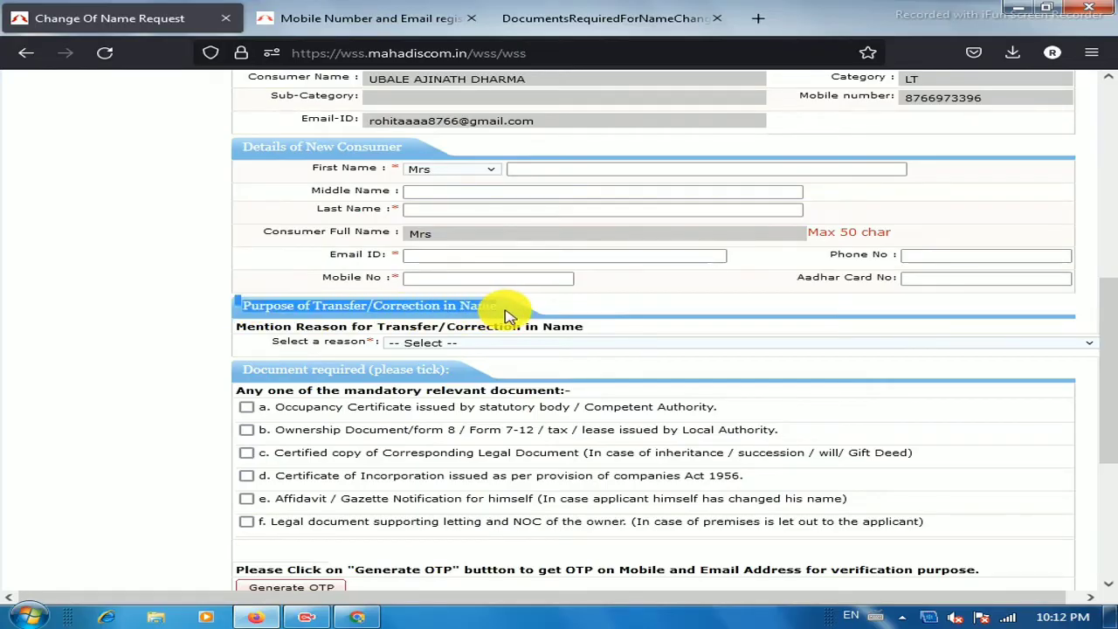
pyautogui.click(441, 344)
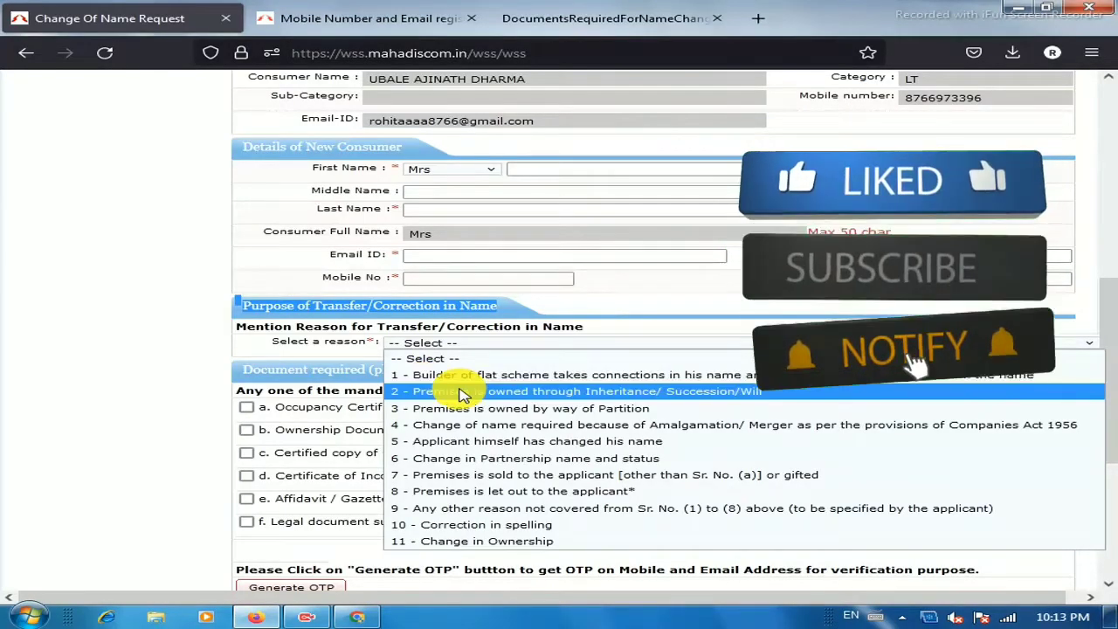
pyautogui.click(345, 365)
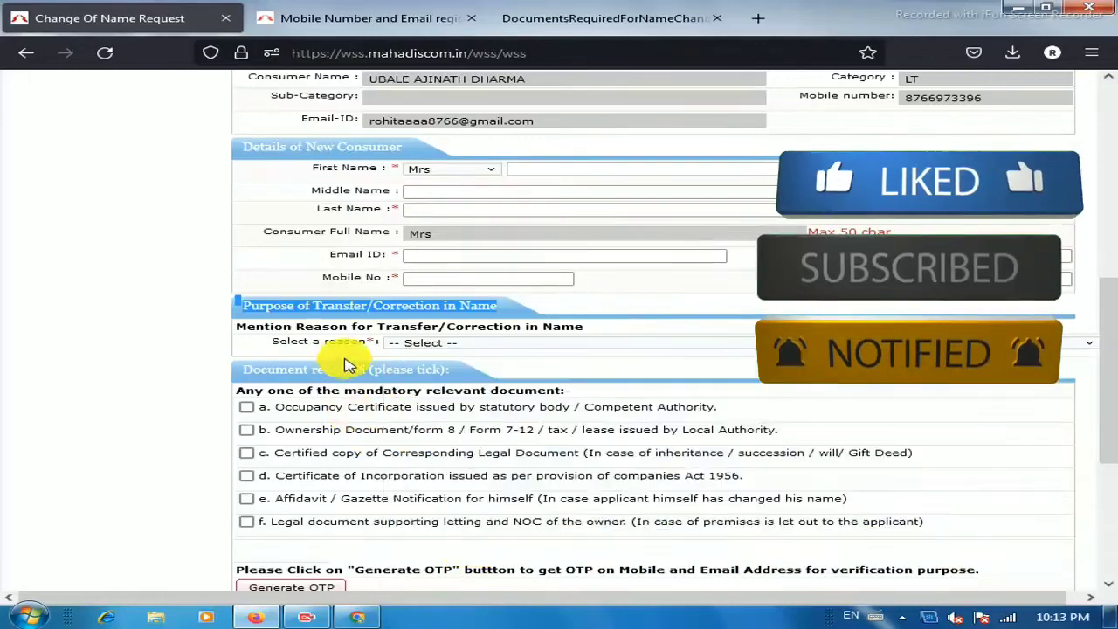
pyautogui.click(398, 342)
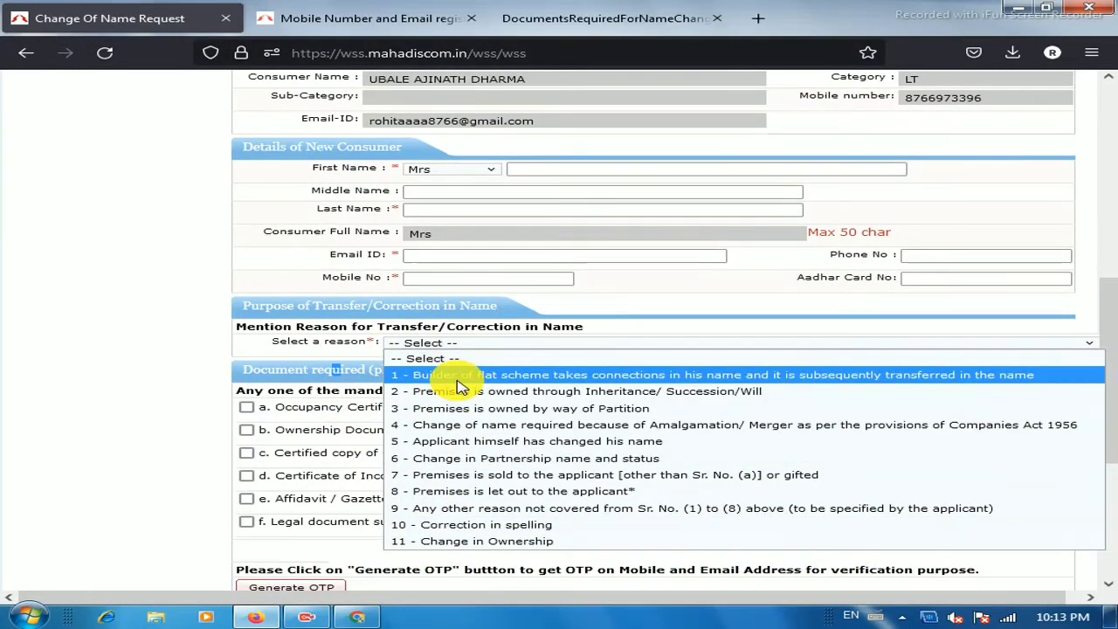
pyautogui.click(236, 375)
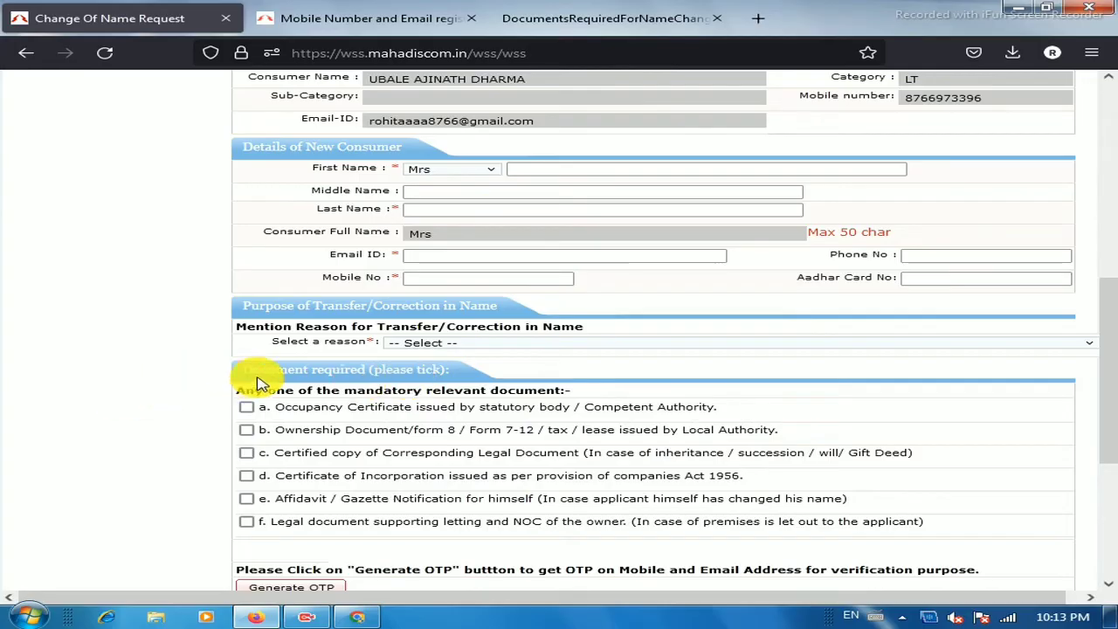
# Tick all six mandatory document options, a to f, in the Document required section
pyautogui.scroll(-3, 284, 389)
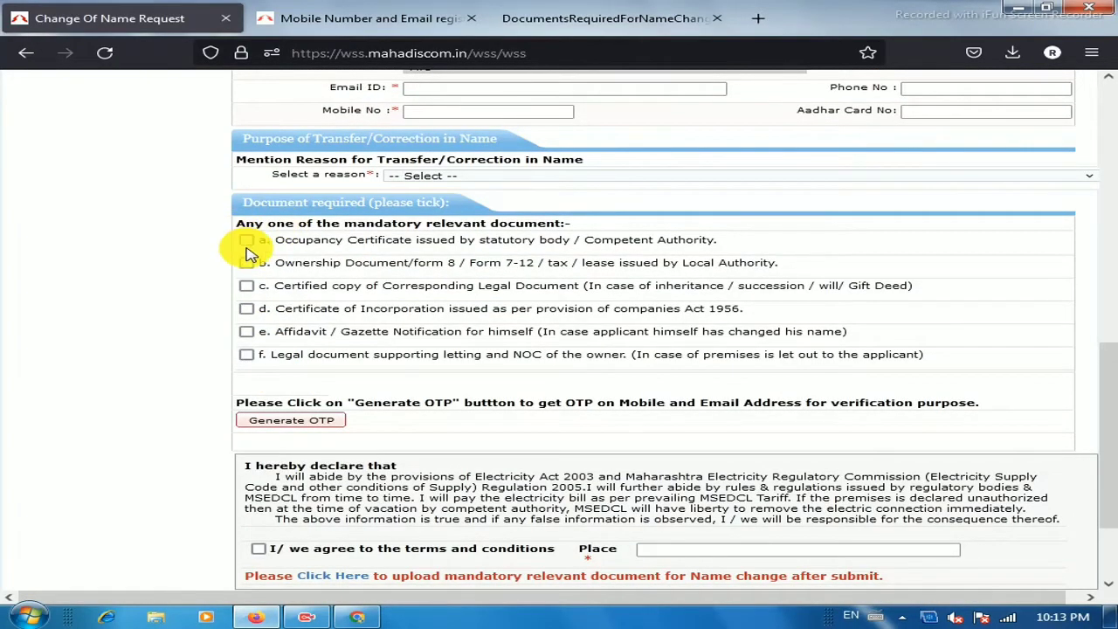
pyautogui.click(247, 241)
pyautogui.click(246, 262)
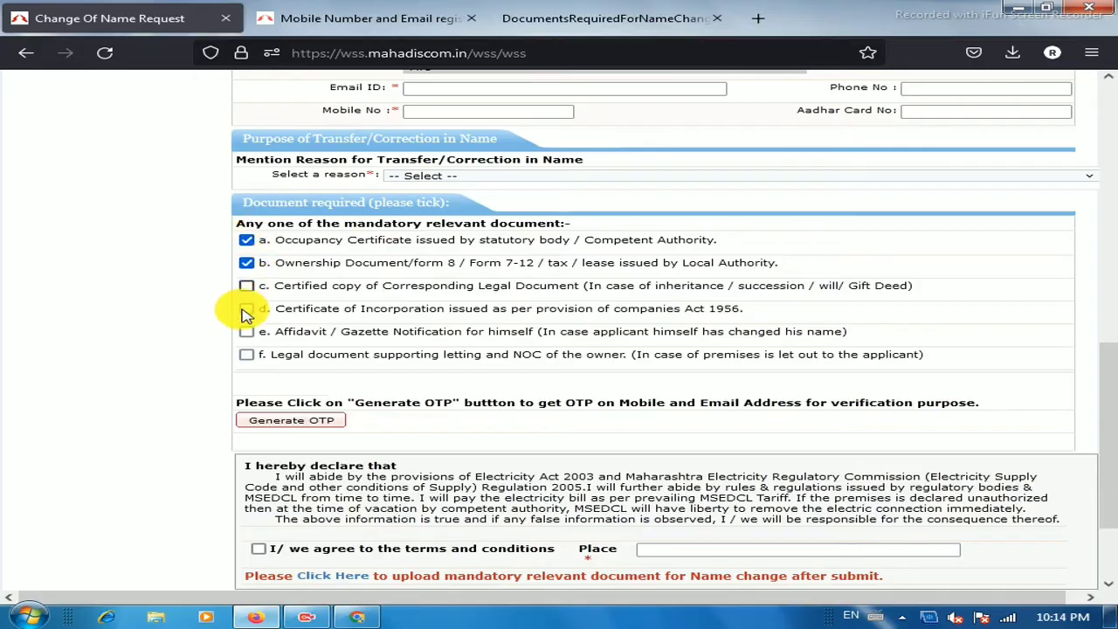
pyautogui.click(245, 336)
pyautogui.click(246, 354)
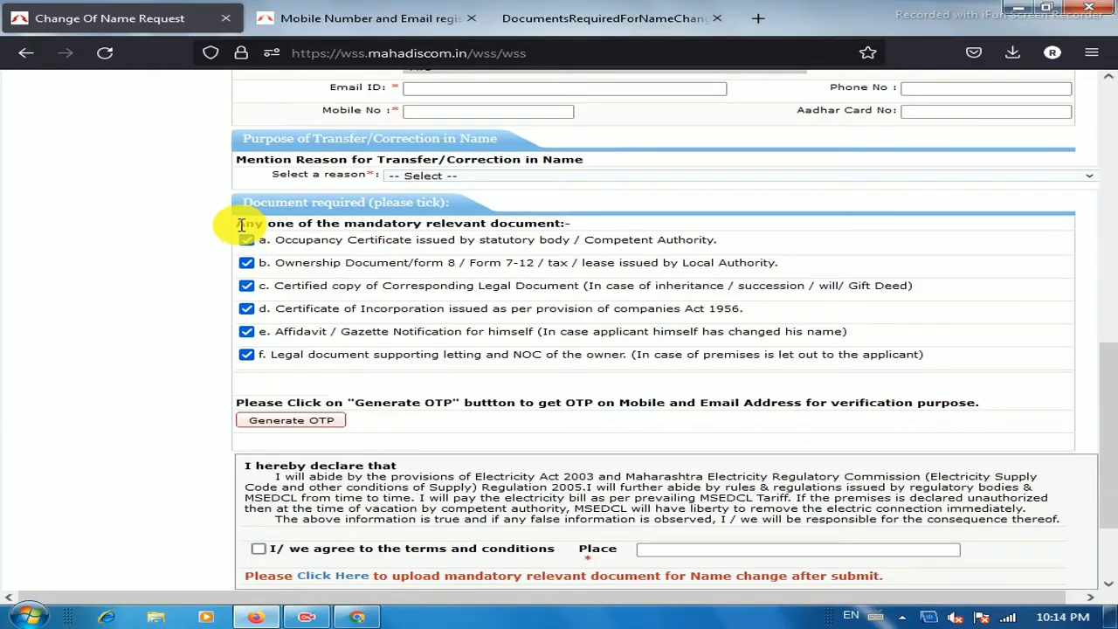
# Clear the ticks from all six mandatory document options
pyautogui.click(248, 240)
pyautogui.click(248, 261)
pyautogui.click(248, 286)
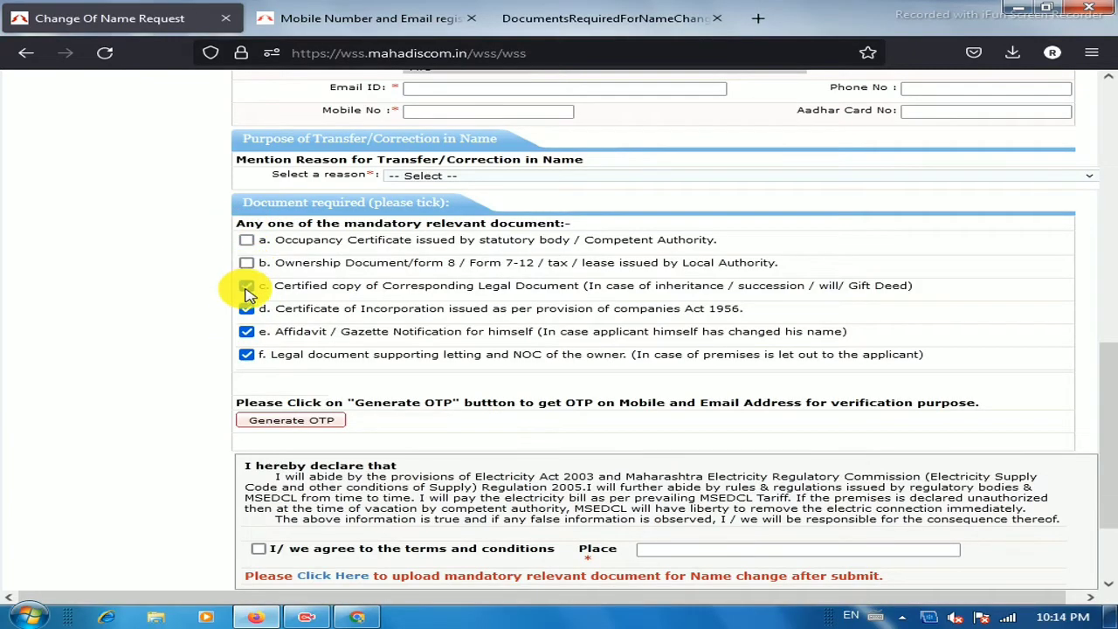
pyautogui.click(249, 331)
pyautogui.click(245, 354)
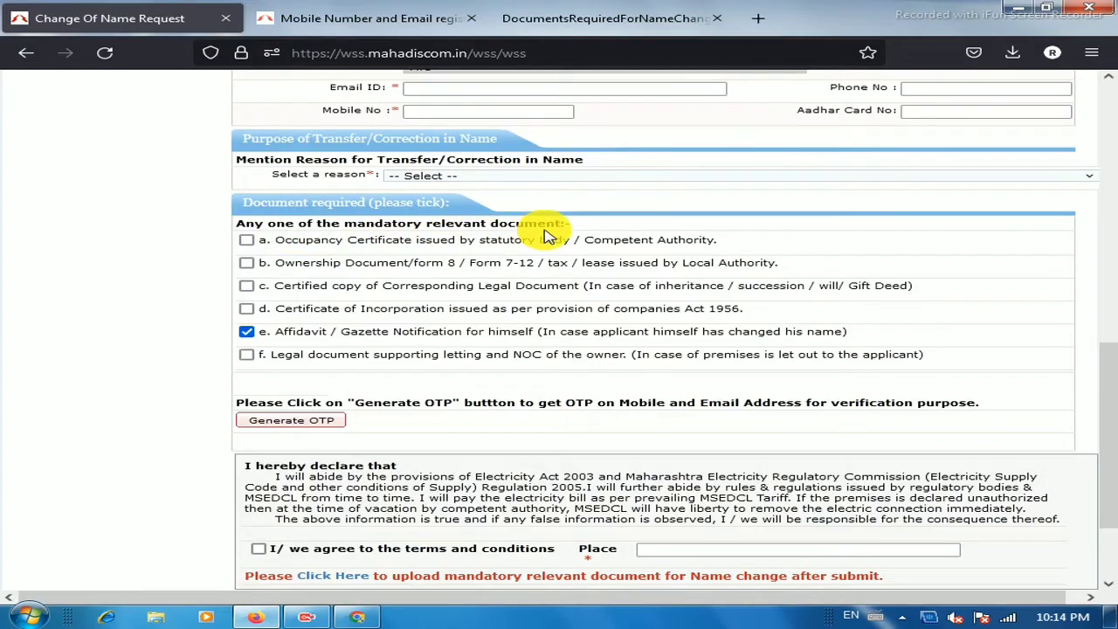
pyautogui.click(250, 333)
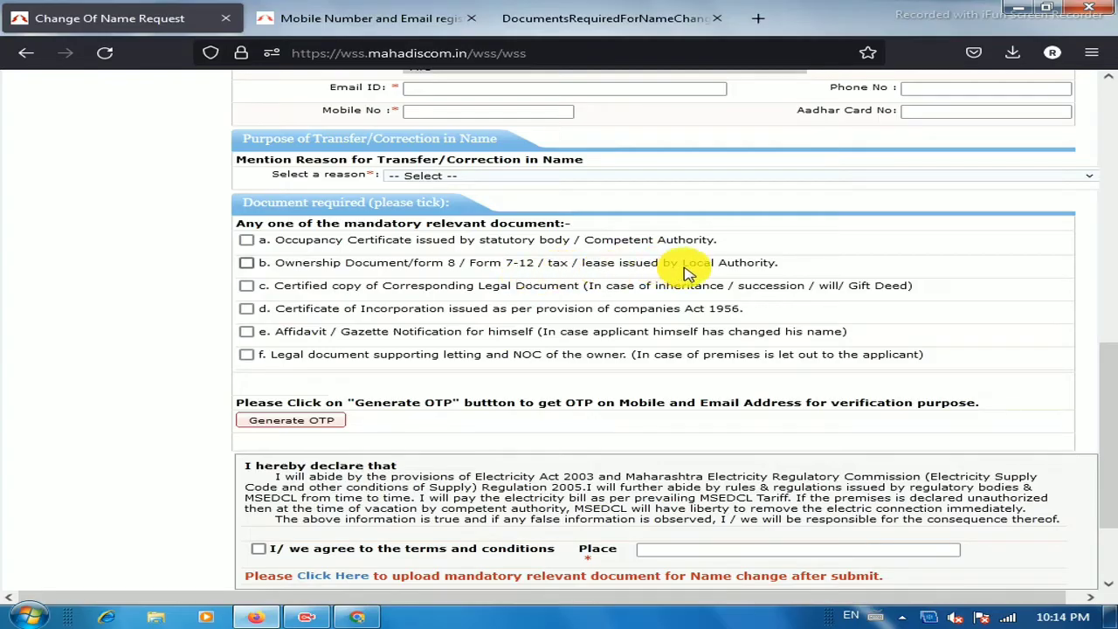
# Tick option b, the ownership document issued by Local Authority, and look over the OTP and declaration sections
pyautogui.click(247, 264)
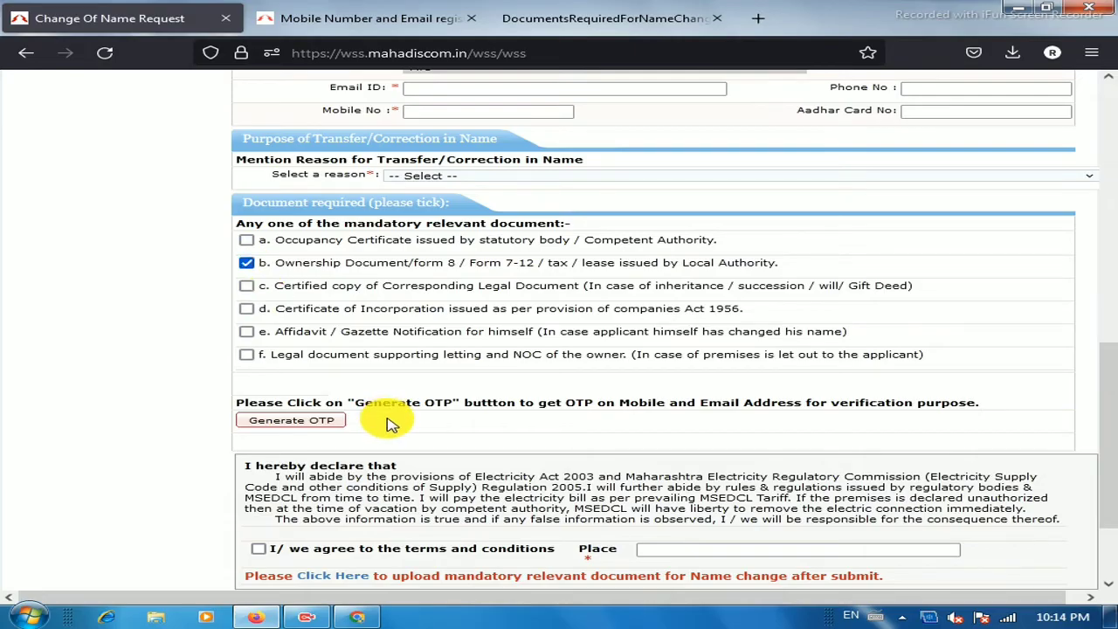
pyautogui.scroll(-2, 387, 417)
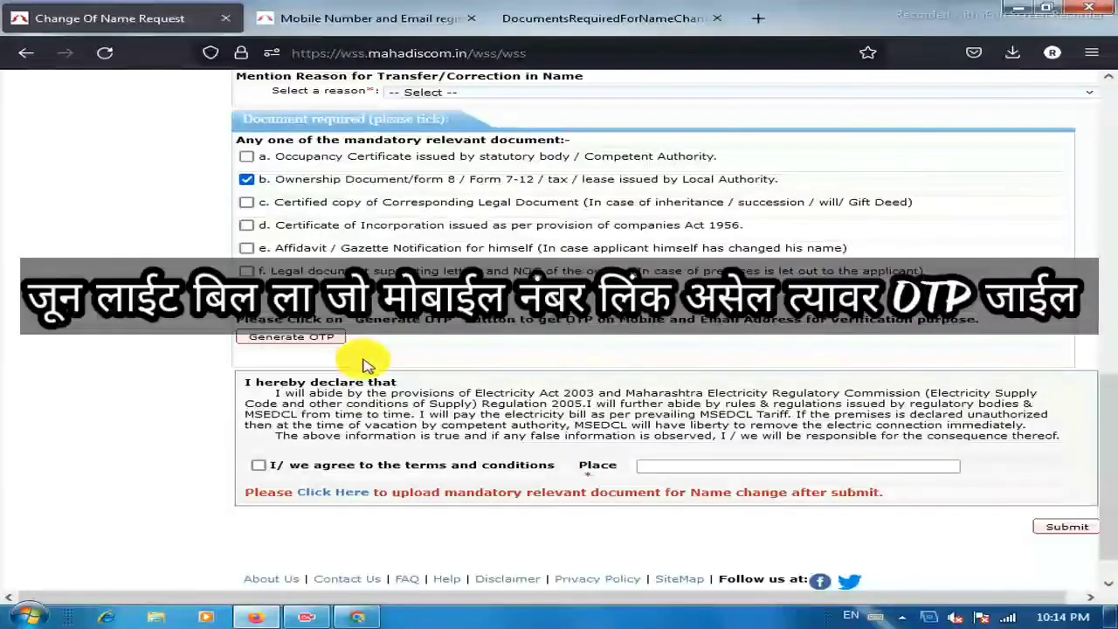
pyautogui.scroll(3, 369, 367)
pyautogui.scroll(4, 300, 387)
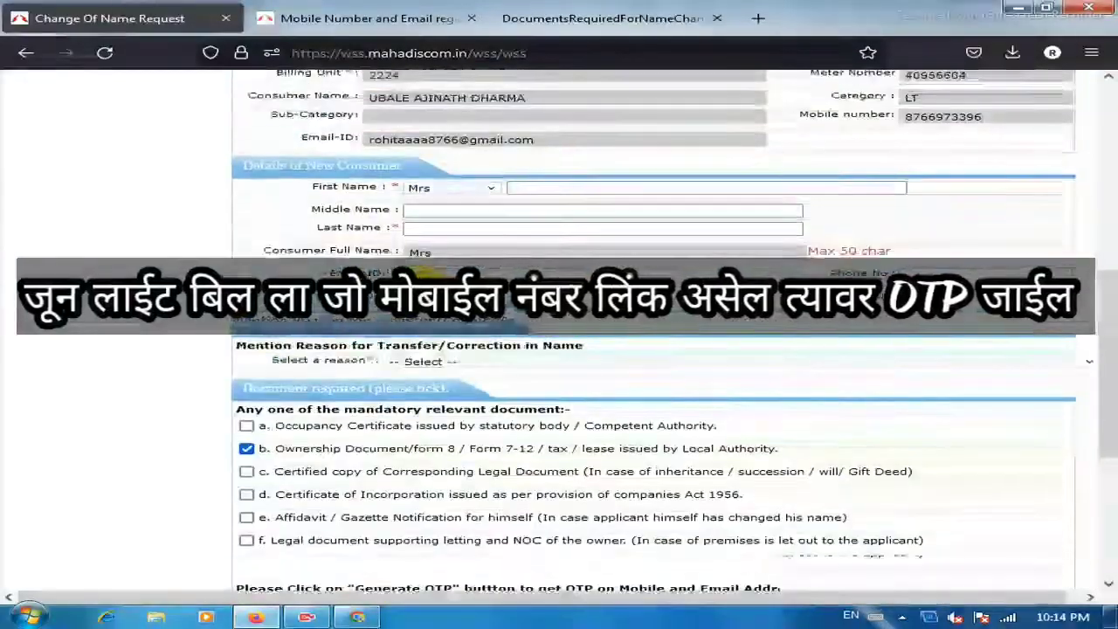
# Agree to the terms and conditions in the declaration and activate the empty Place field
pyautogui.scroll(2, 429, 349)
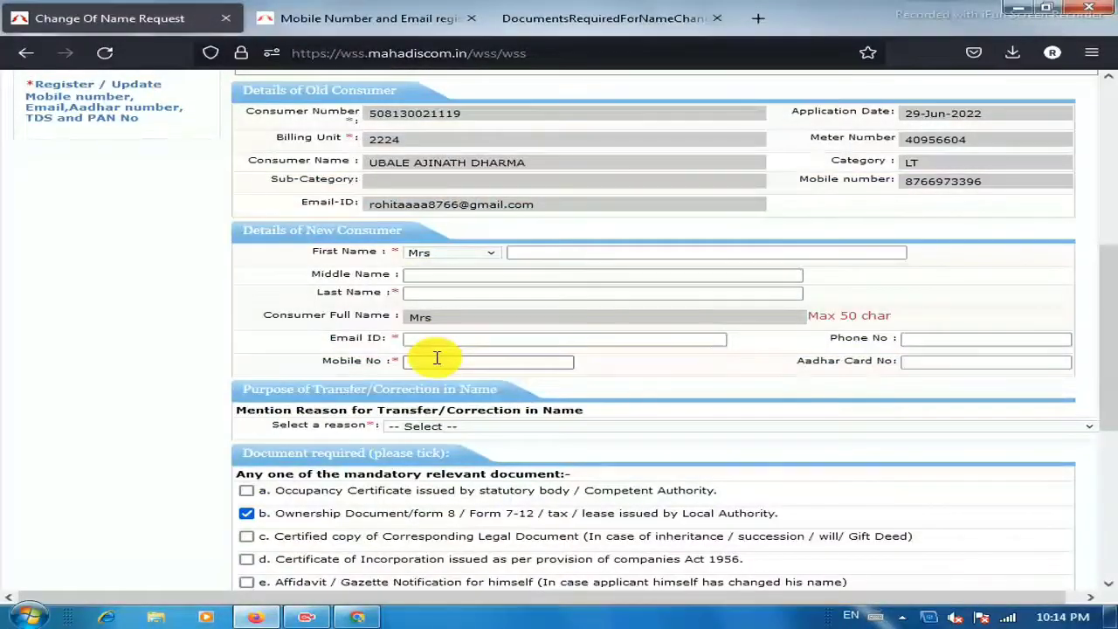
pyautogui.scroll(-10, 440, 359)
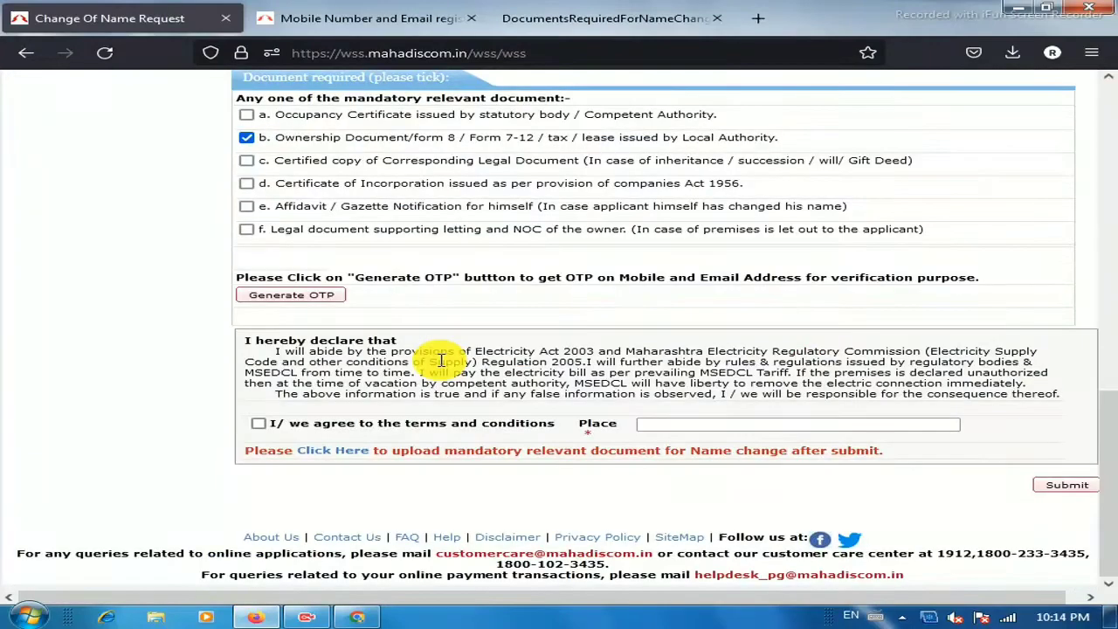
pyautogui.click(259, 425)
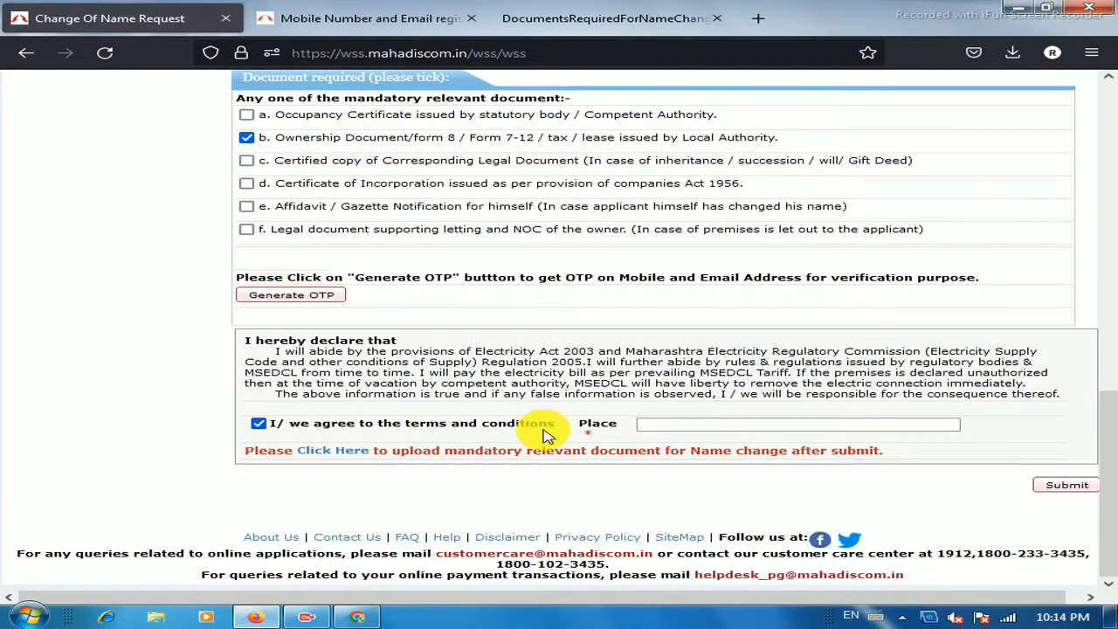
pyautogui.click(681, 425)
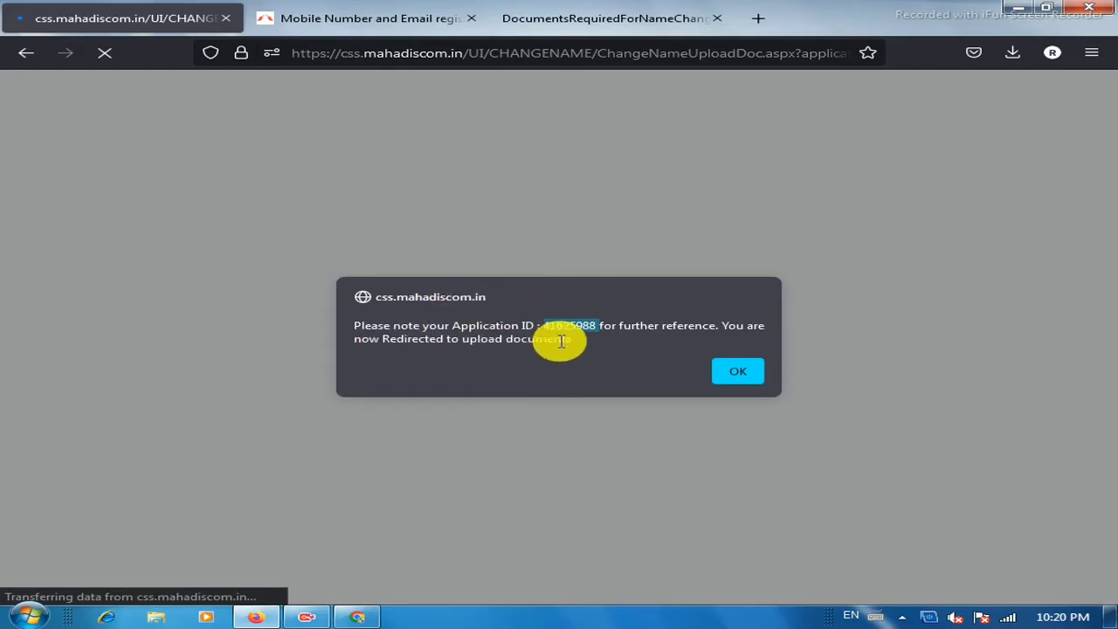
# Note the Application ID in the redirect message, acknowledge it, and continue to the name change document upload page
pyautogui.doubleClick(606, 328)
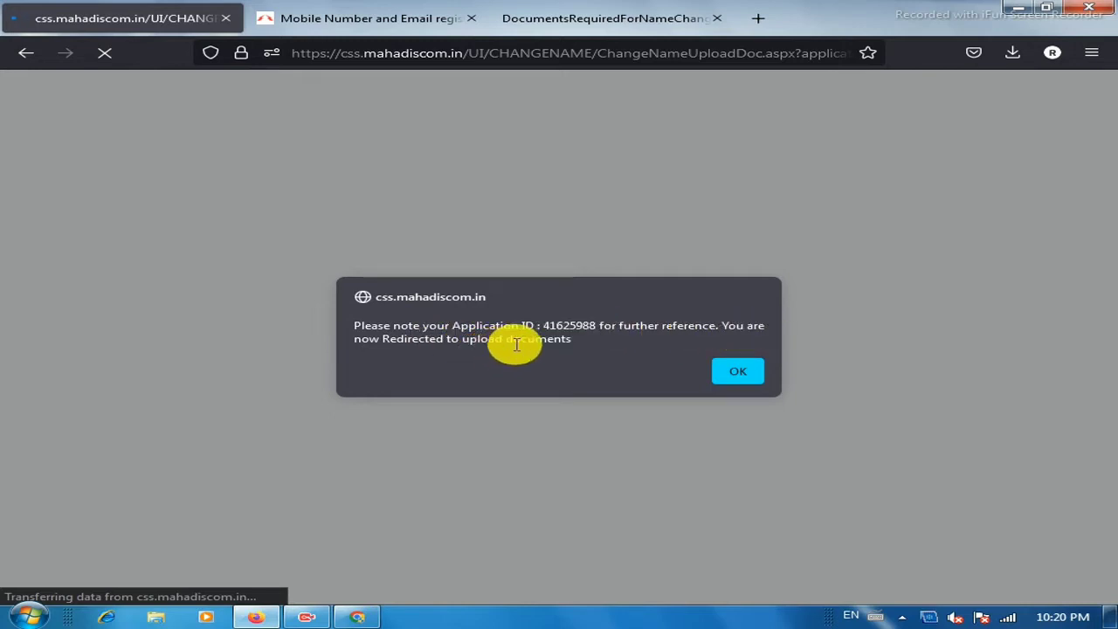
pyautogui.click(736, 374)
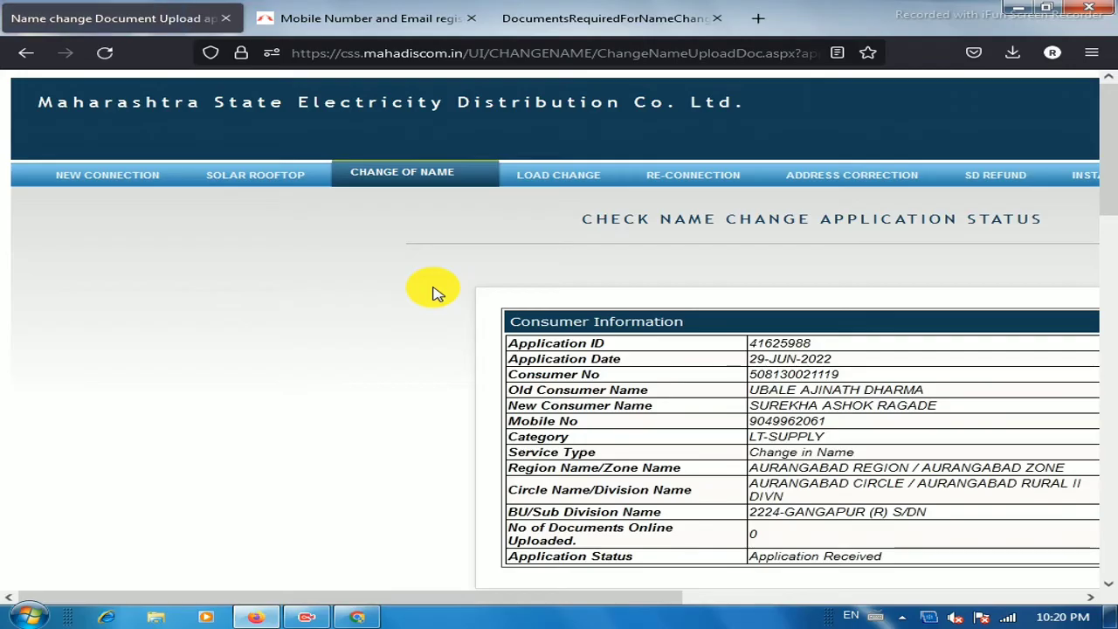
pyautogui.scroll(-3, 726, 289)
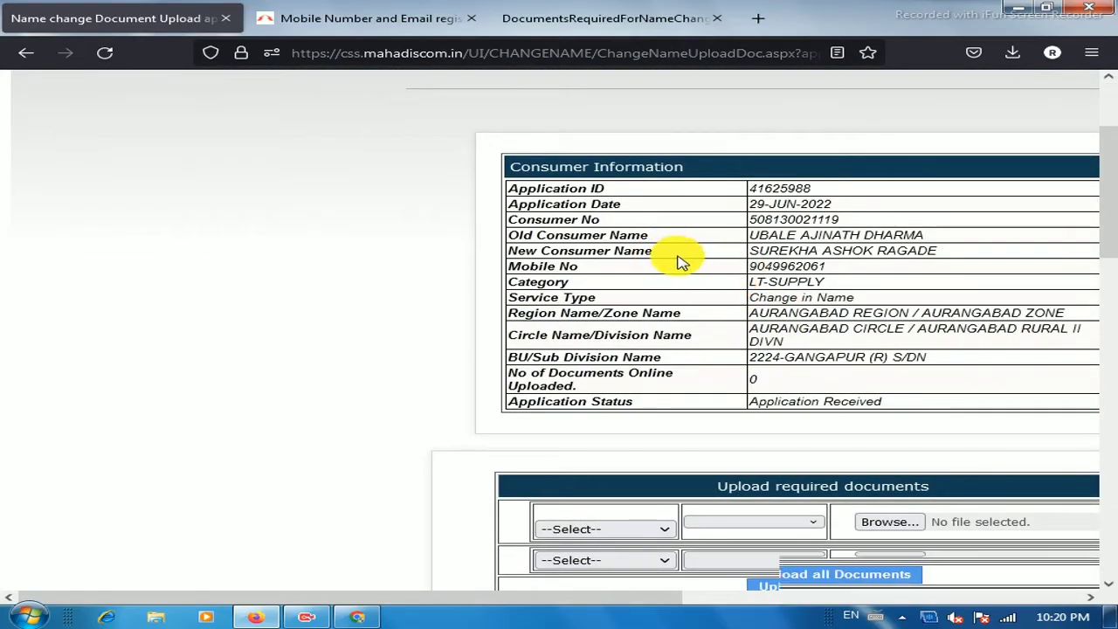
pyautogui.scroll(2, 680, 258)
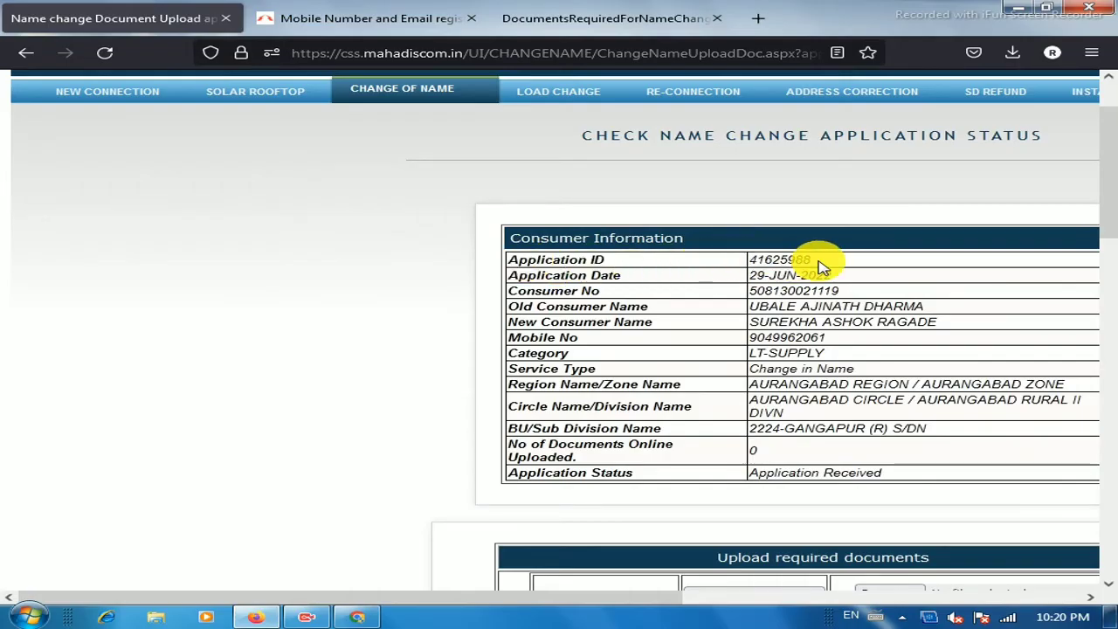
# Examine the Application ID, Application Date and Consumer No rows of the Consumer Information table
pyautogui.doubleClick(782, 261)
pyautogui.moveTo(507, 276); pyautogui.dragTo(669, 282)
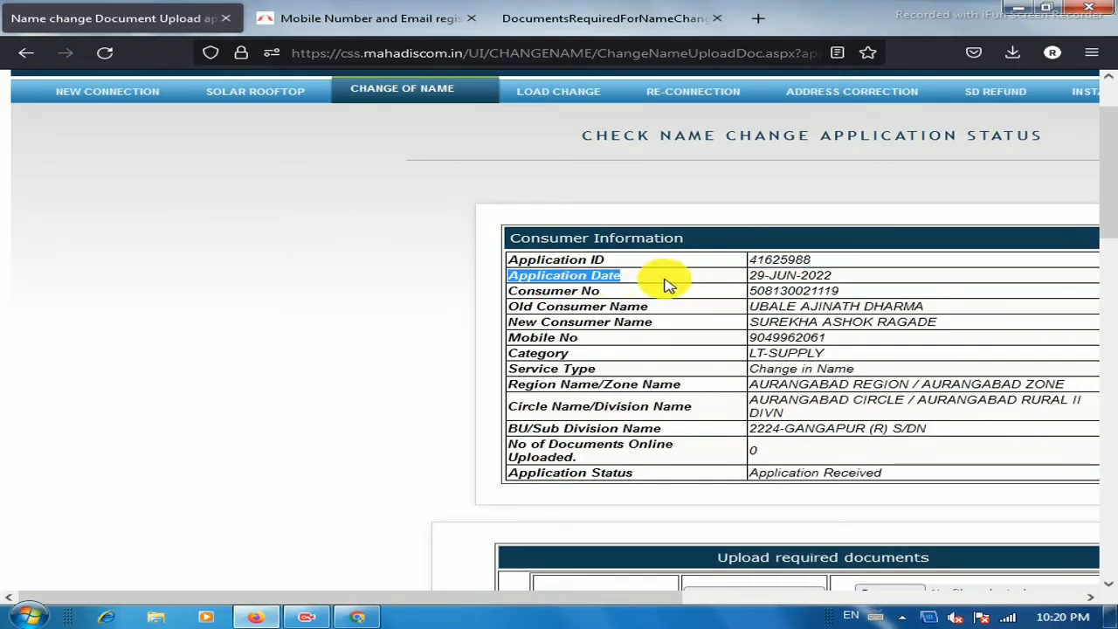
pyautogui.moveTo(749, 277); pyautogui.dragTo(840, 279)
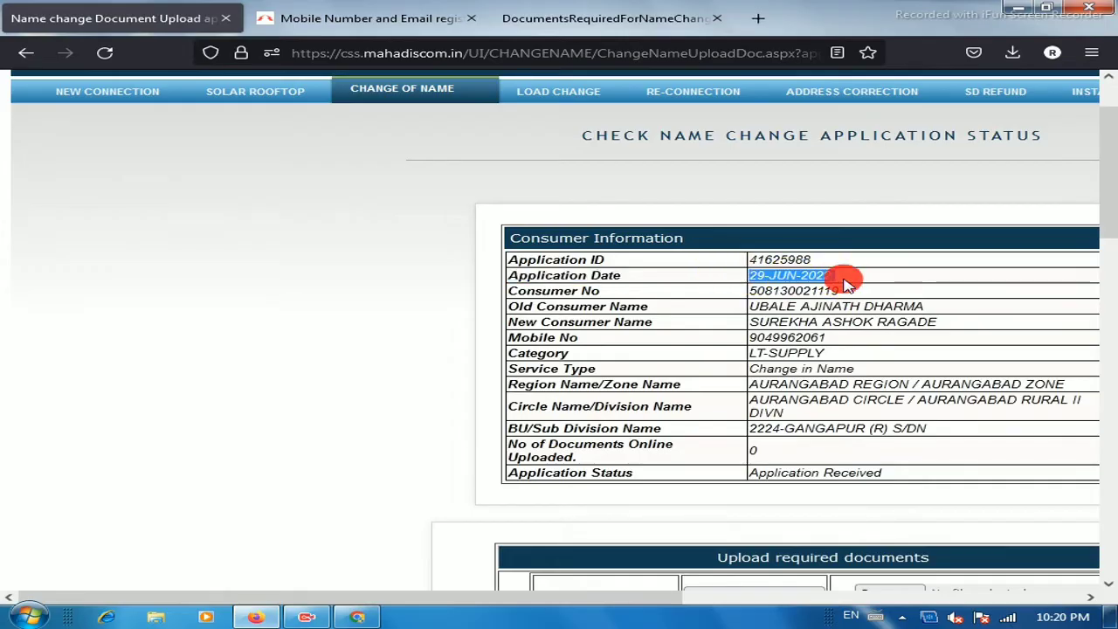
pyautogui.scroll(-2, 808, 216)
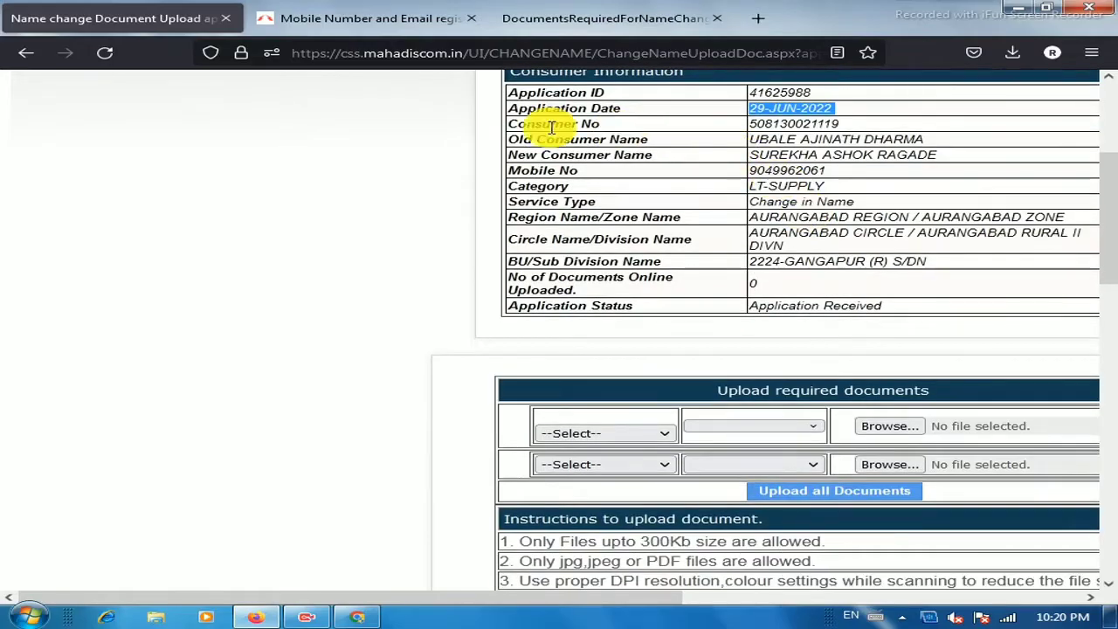
pyautogui.click(646, 129)
pyautogui.tripleClick(646, 130)
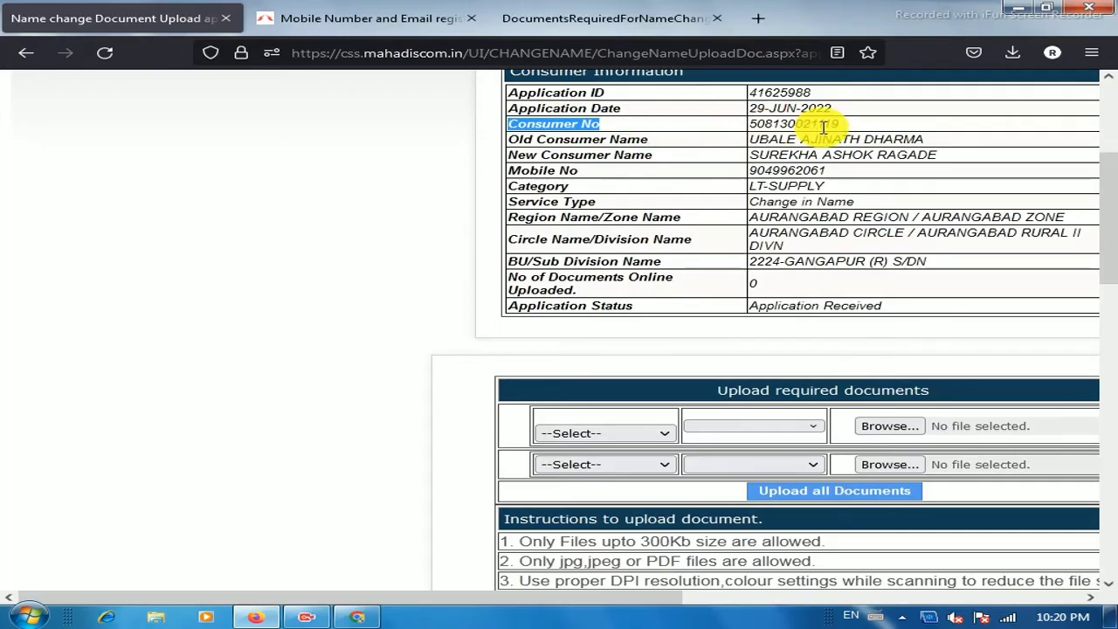
pyautogui.click(884, 123)
pyautogui.doubleClick(883, 122)
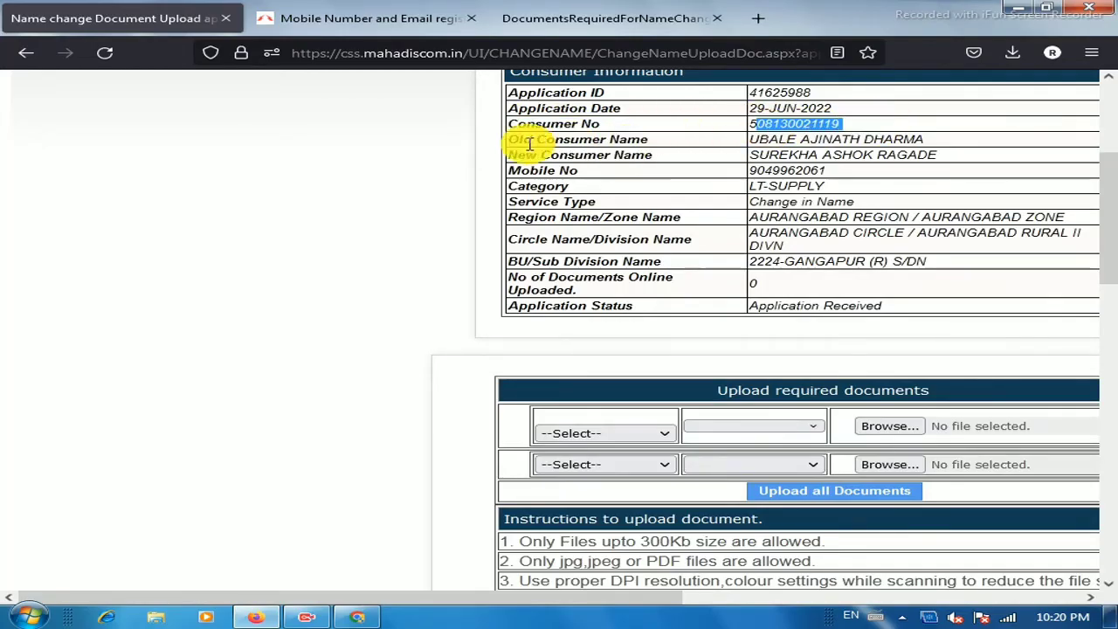
# Review the old and new consumer names, mobile number, service type, region, circle and sub division rows in Consumer Information
pyautogui.moveTo(506, 139); pyautogui.dragTo(669, 143)
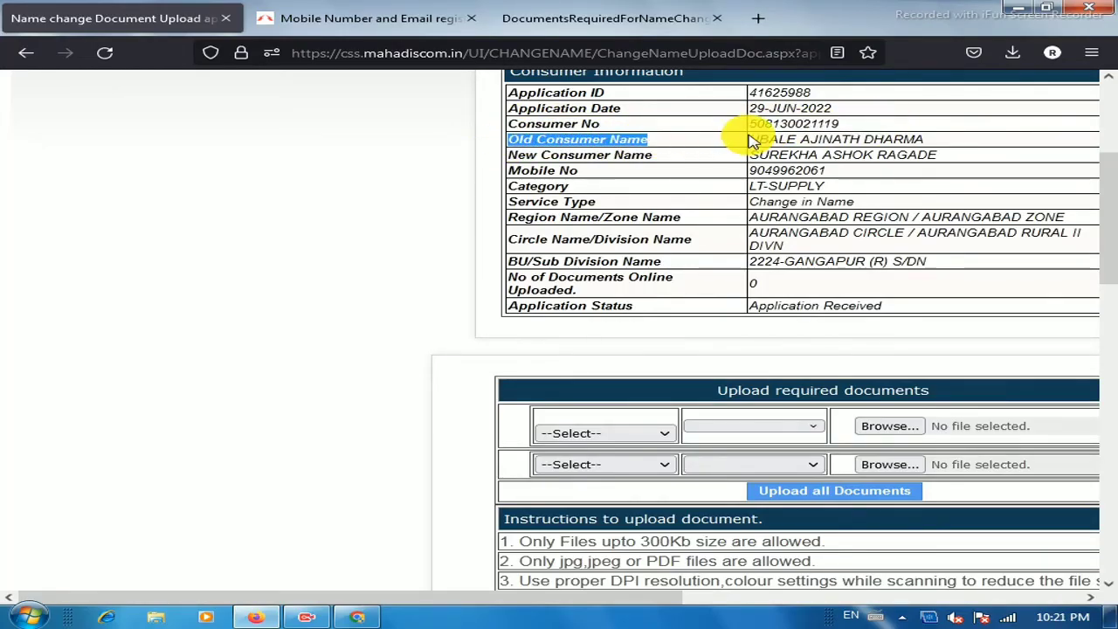
pyautogui.click(737, 141)
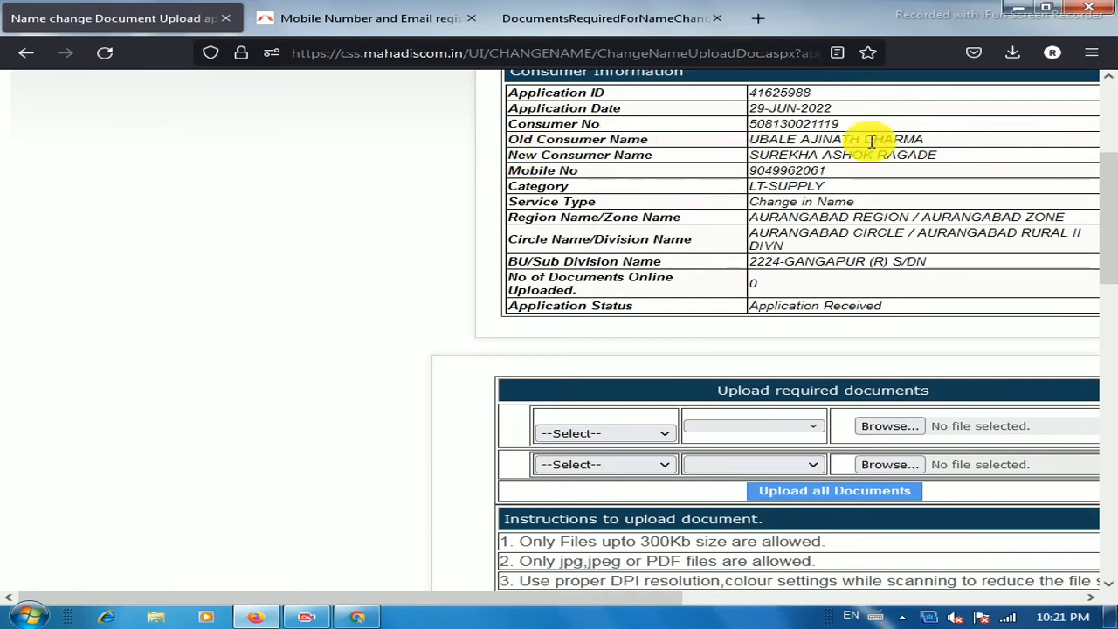
pyautogui.doubleClick(786, 153)
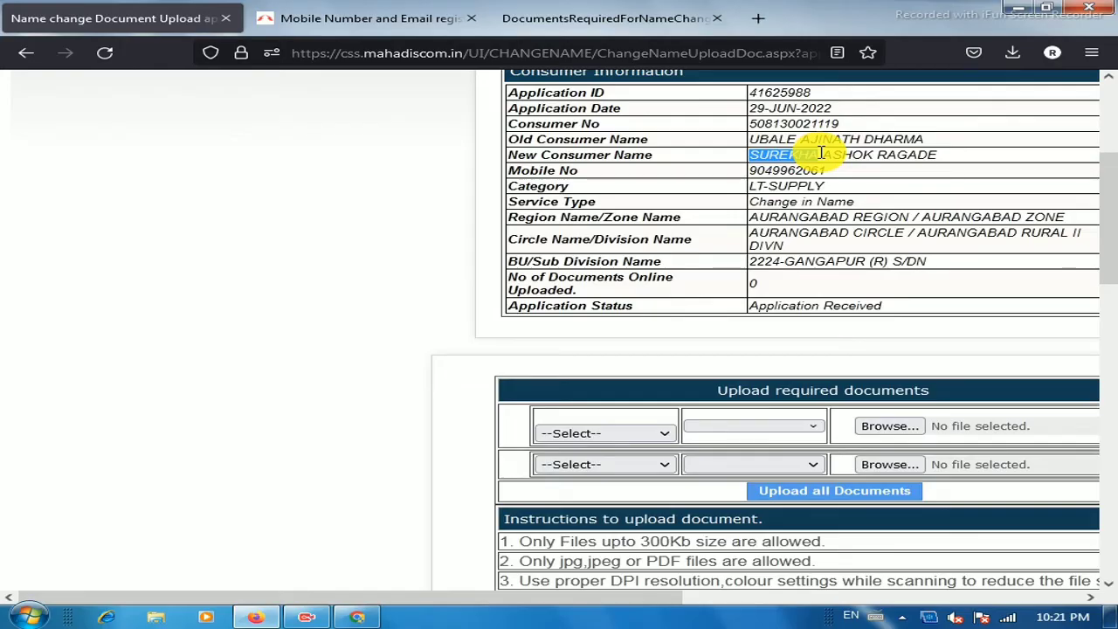
pyautogui.moveTo(821, 153); pyautogui.dragTo(952, 160)
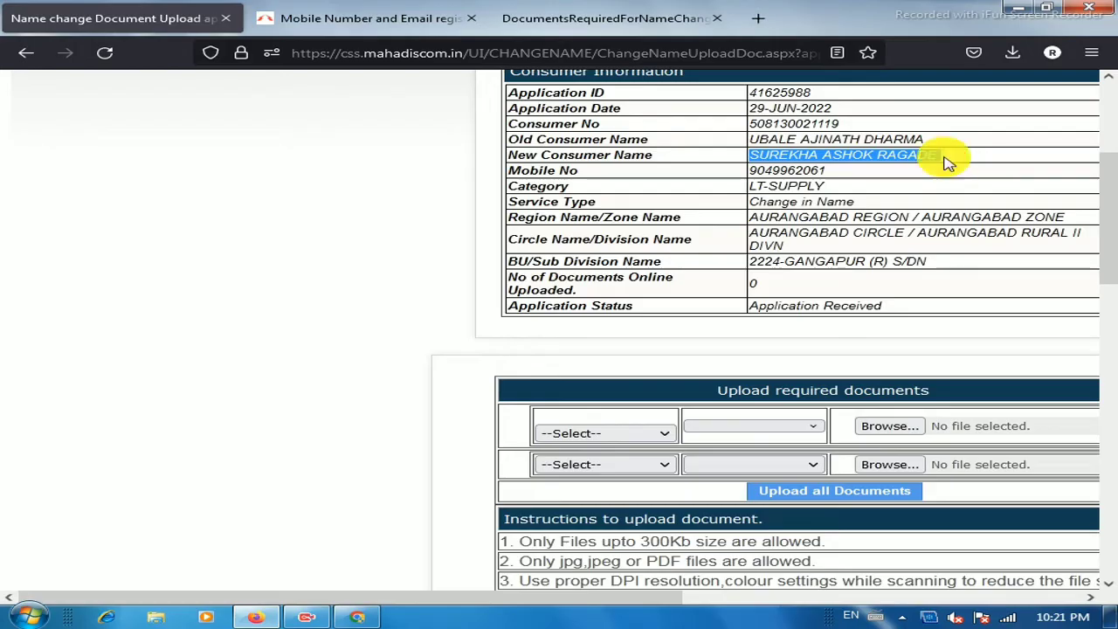
pyautogui.moveTo(505, 171); pyautogui.dragTo(611, 172)
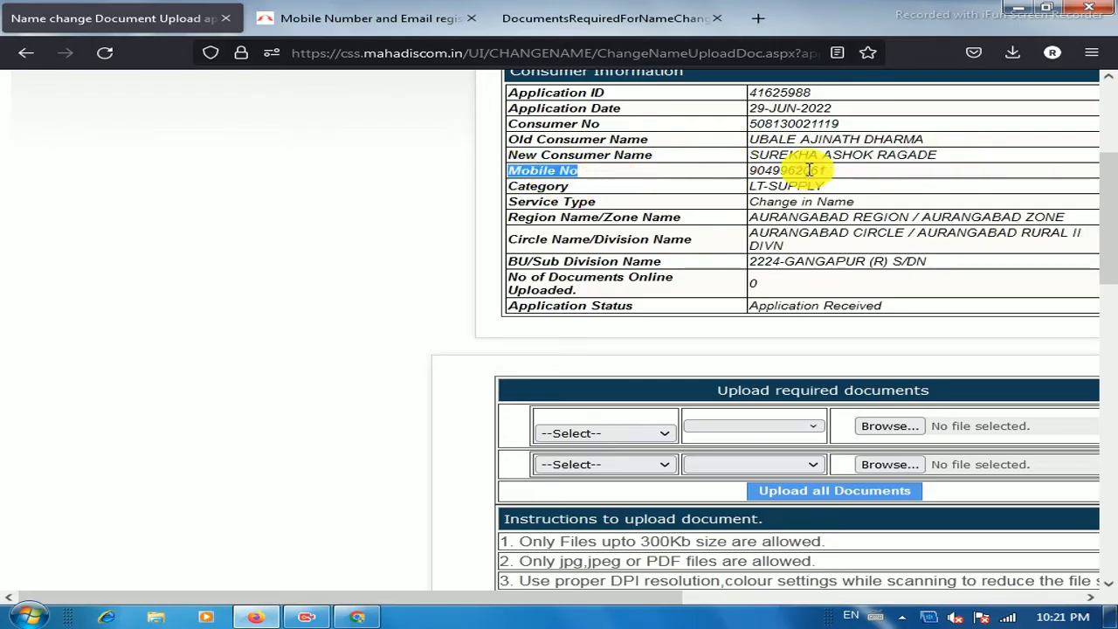
pyautogui.moveTo(756, 170); pyautogui.dragTo(834, 170)
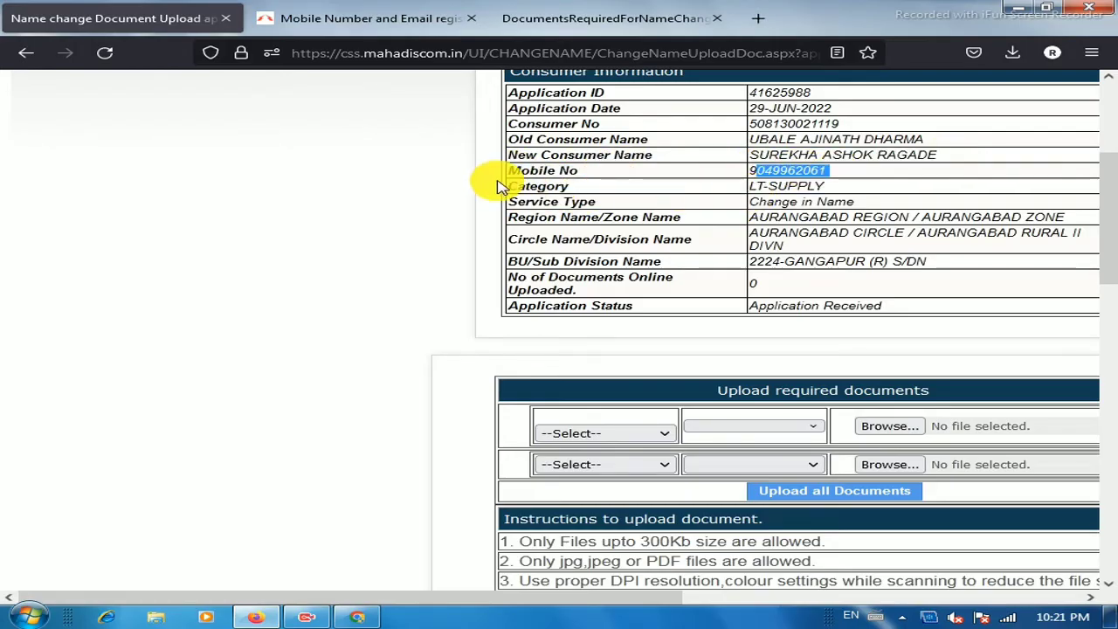
pyautogui.moveTo(508, 186); pyautogui.dragTo(597, 202)
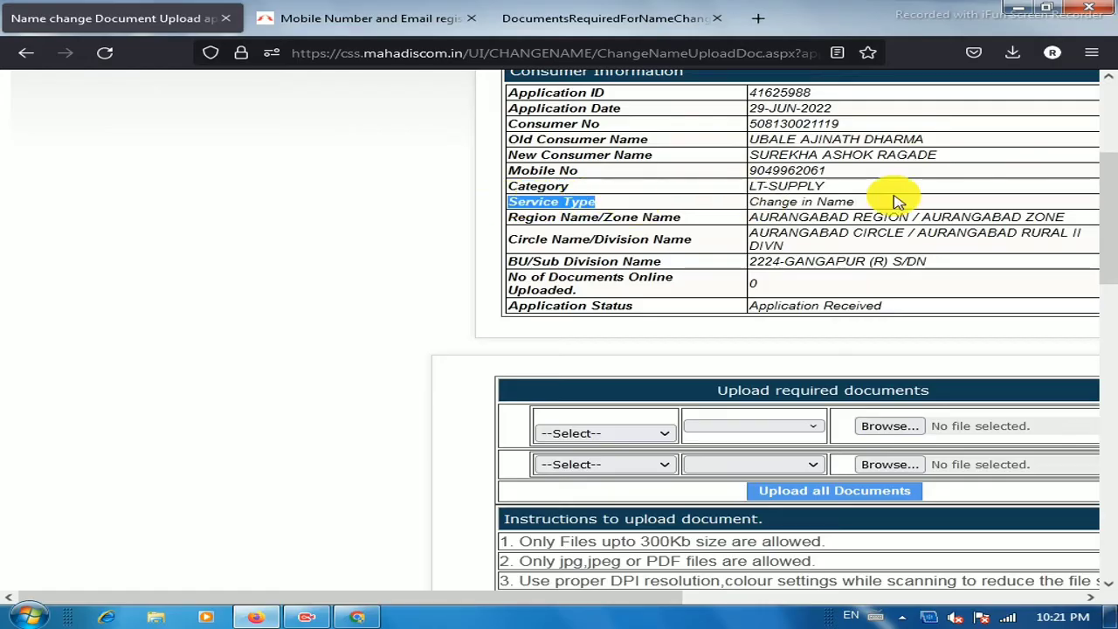
pyautogui.moveTo(511, 217); pyautogui.dragTo(706, 220)
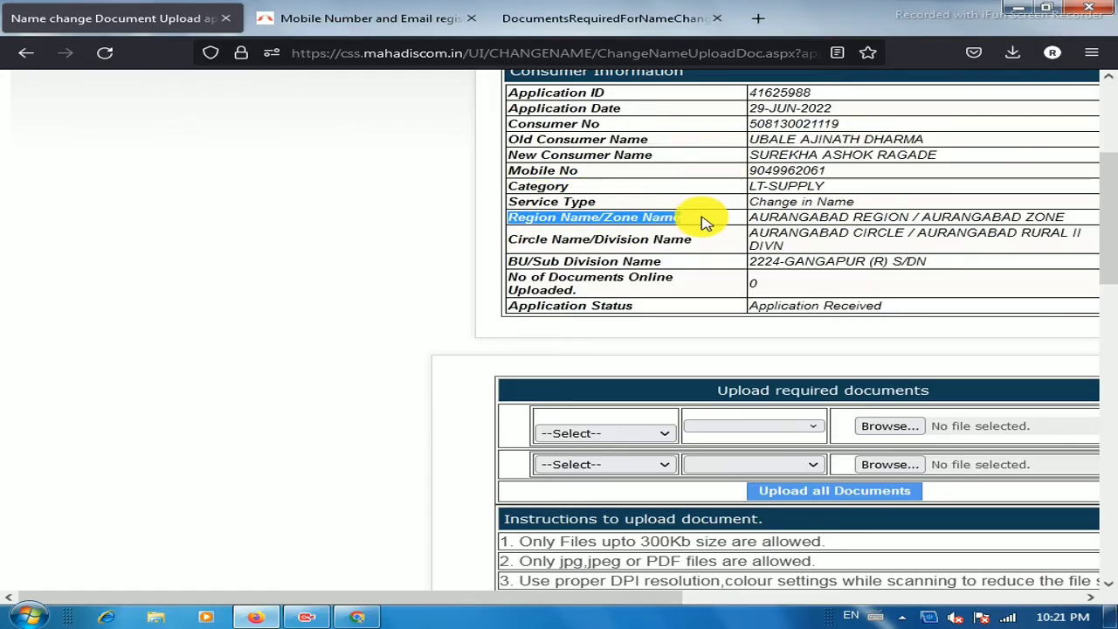
pyautogui.moveTo(510, 240); pyautogui.dragTo(683, 241)
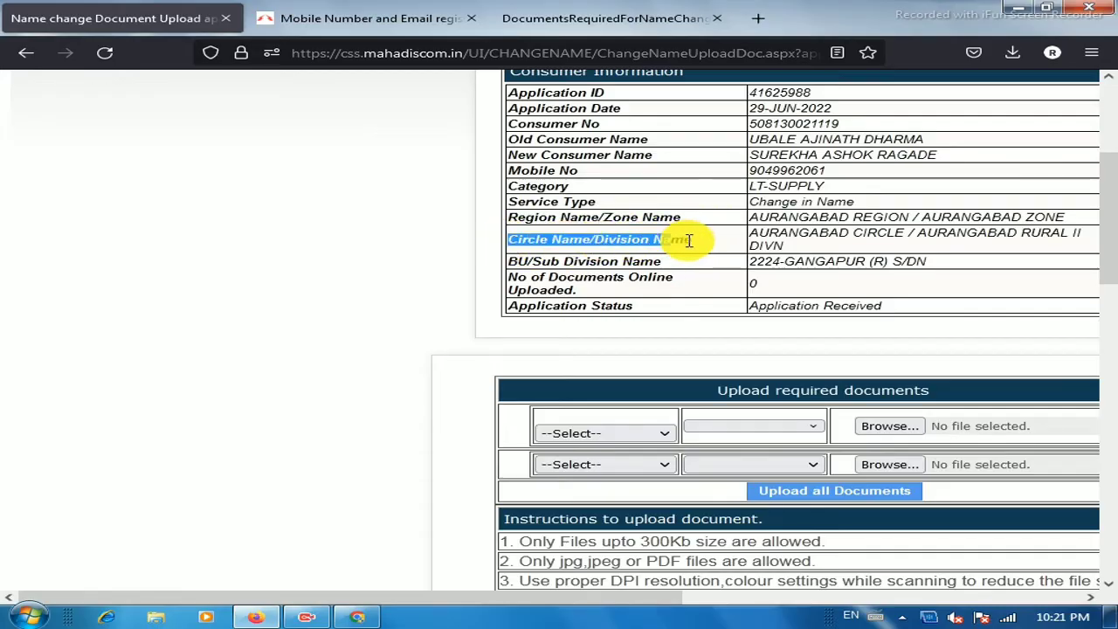
pyautogui.moveTo(532, 261); pyautogui.dragTo(661, 262)
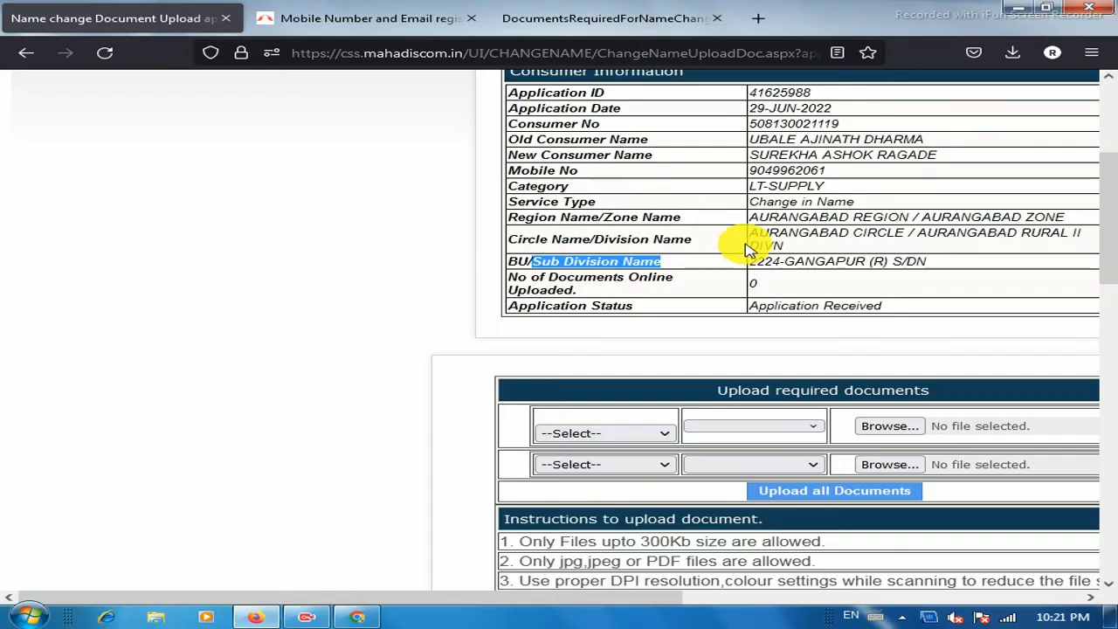
# Set the first upload row to Relevant Document with Certified Copy of Registered Agreement to sale and allotment letter/ possession receipt
pyautogui.scroll(-3, 749, 246)
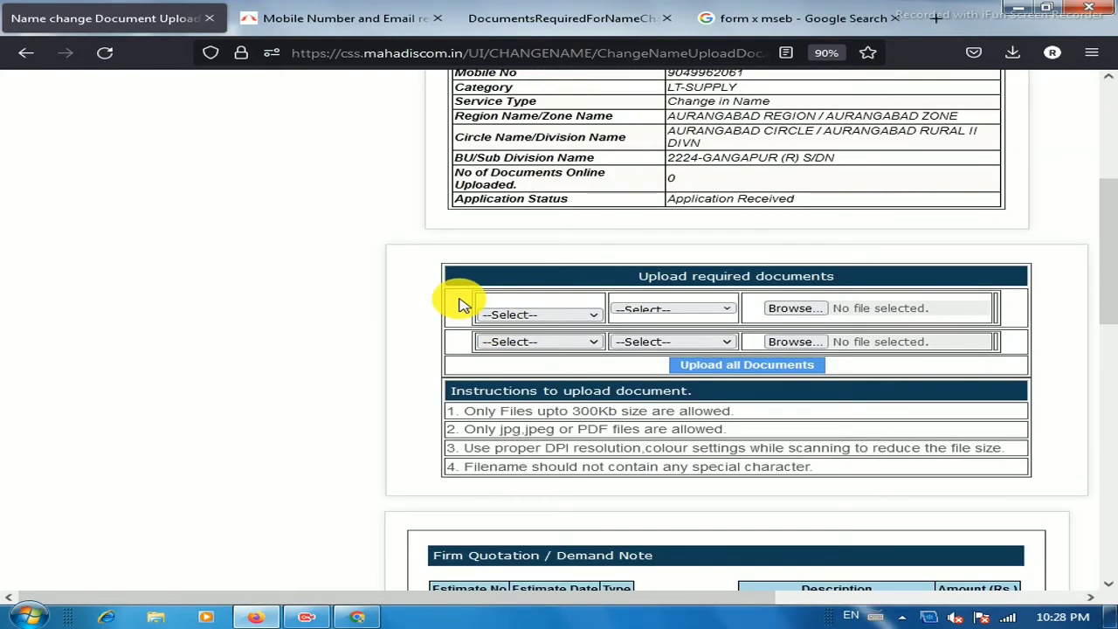
pyautogui.click(544, 316)
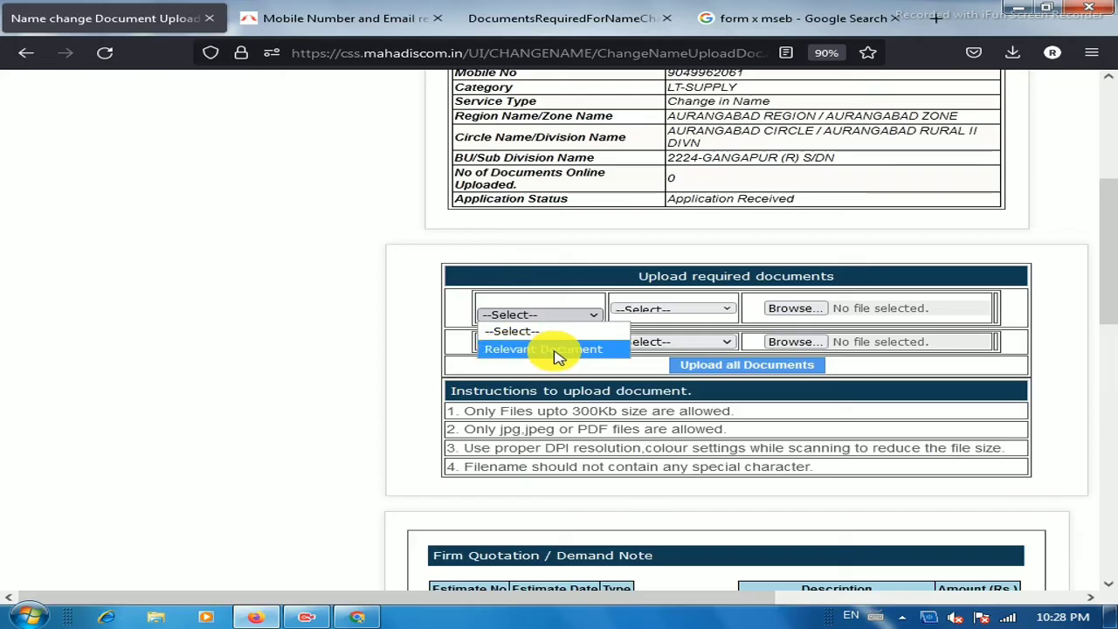
pyautogui.click(555, 351)
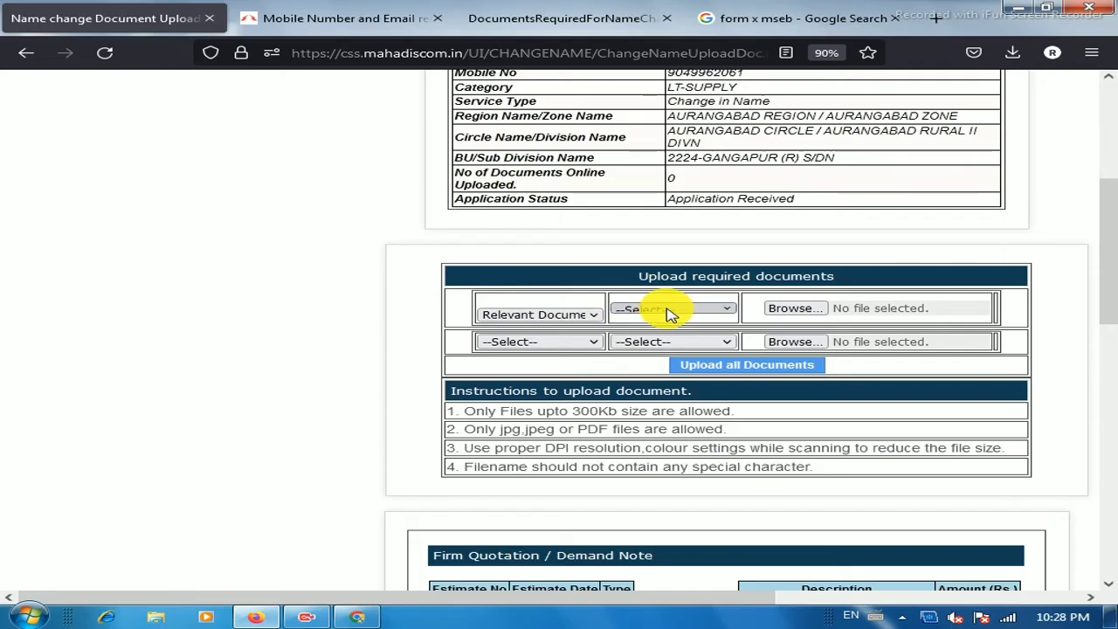
pyautogui.click(669, 313)
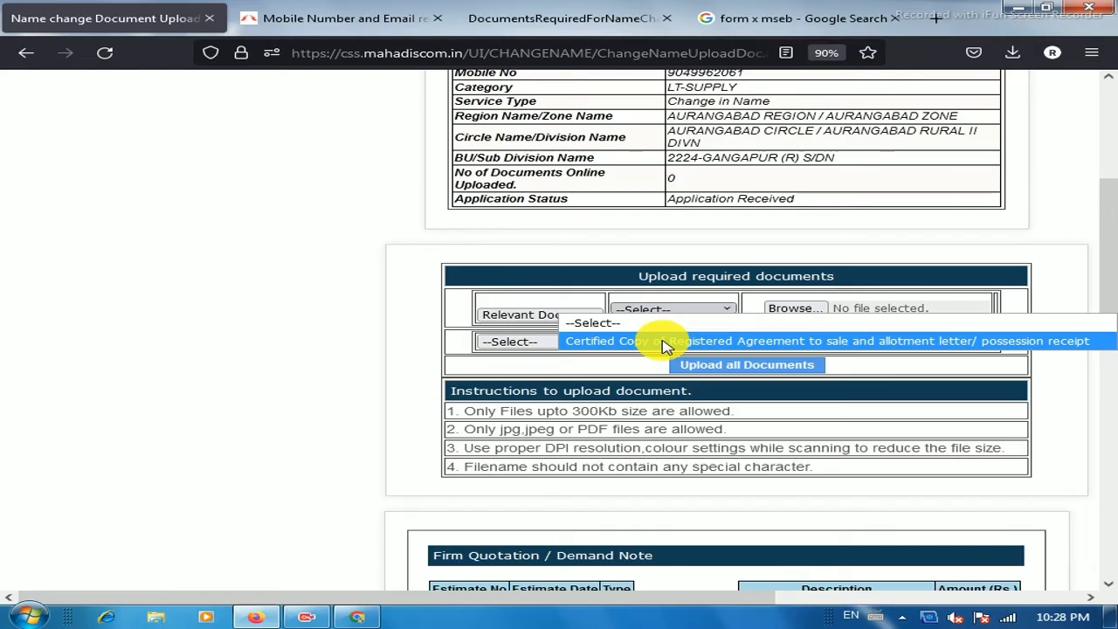
pyautogui.click(664, 342)
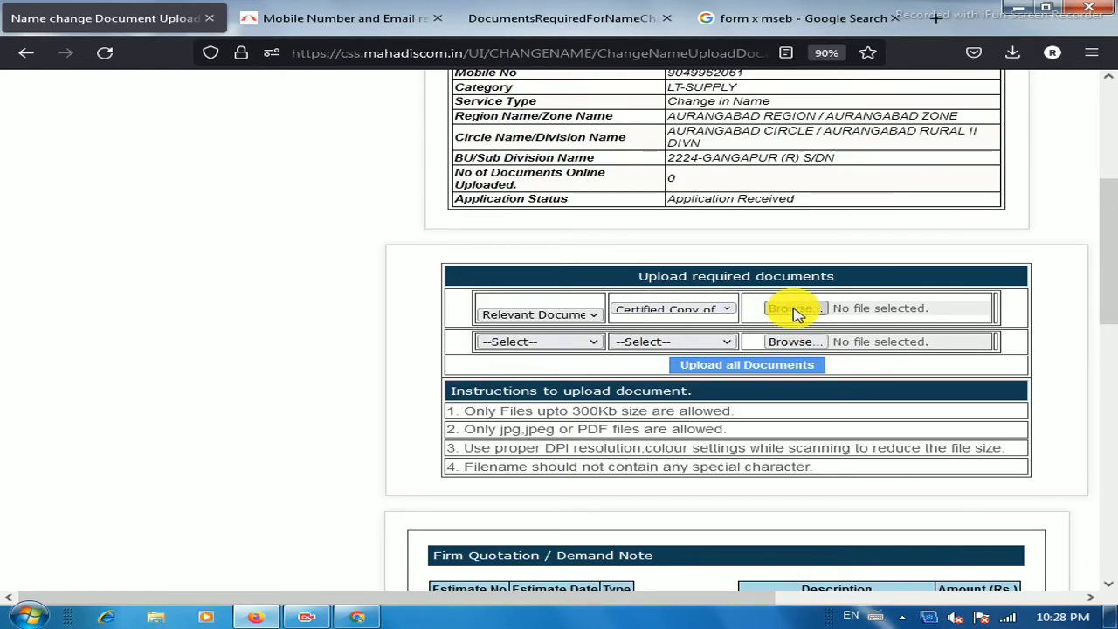
# Set the second upload row to Consent Letter For Sd Transfer with Form X as its document
pyautogui.click(521, 342)
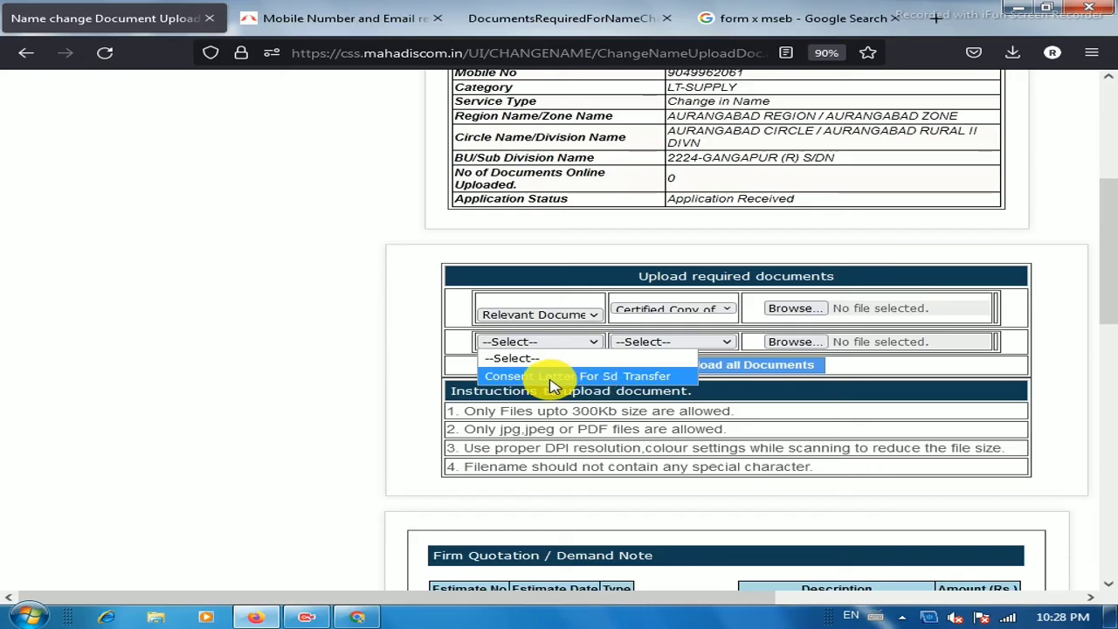
pyautogui.click(550, 376)
pyautogui.click(668, 343)
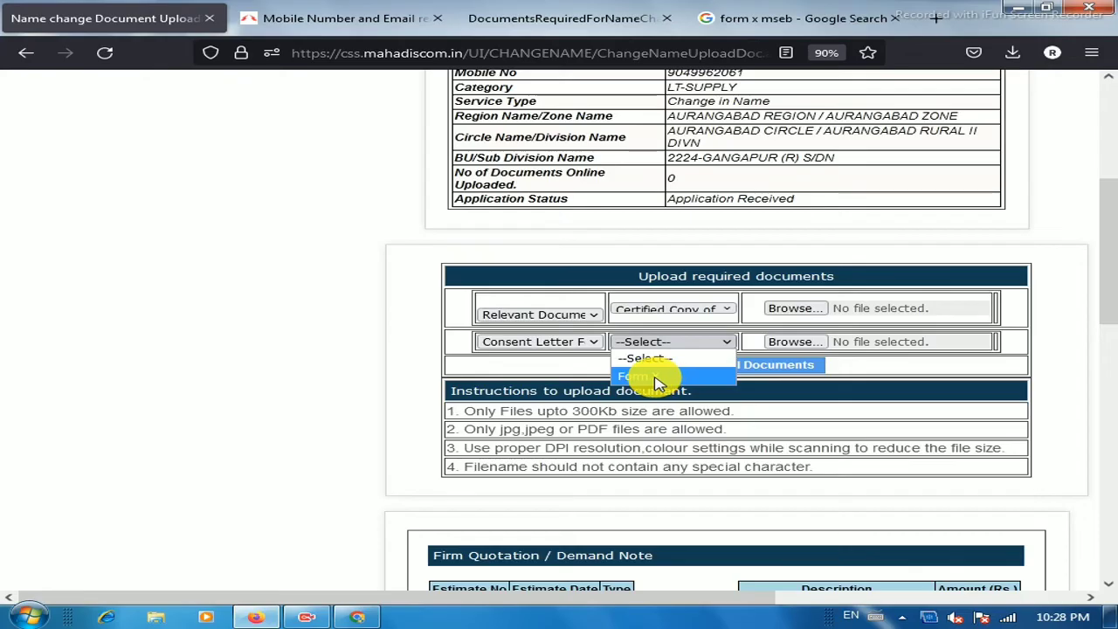
pyautogui.click(650, 377)
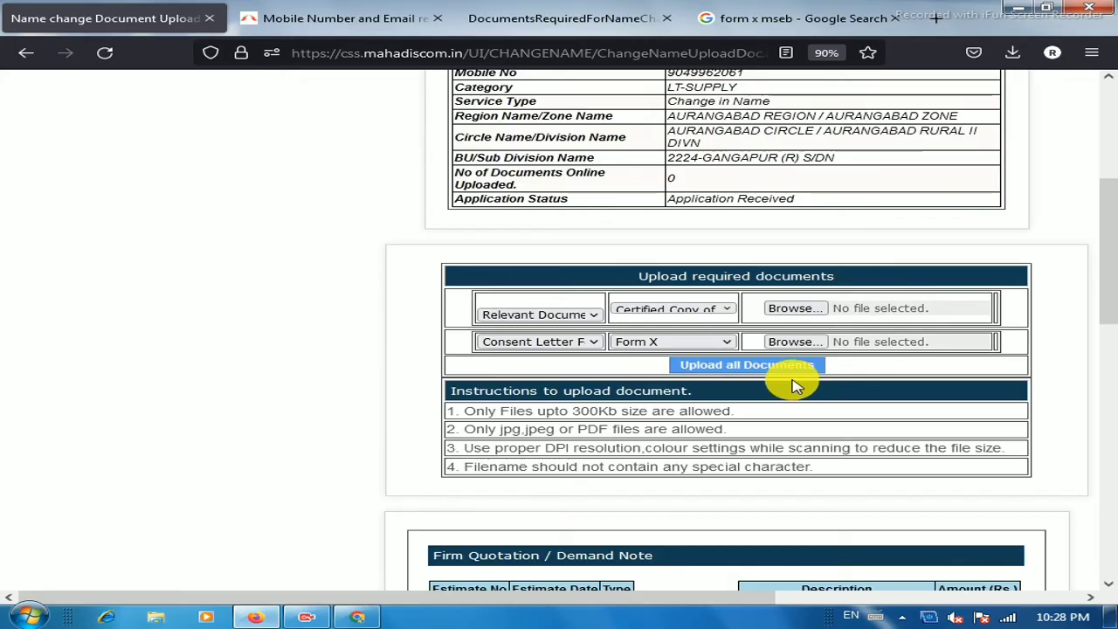
# Read the document upload instructions on file size and format, and review the charges in the Firm Quotation / Demand Note
pyautogui.moveTo(464, 412); pyautogui.dragTo(731, 412)
pyautogui.moveTo(453, 431); pyautogui.dragTo(743, 436)
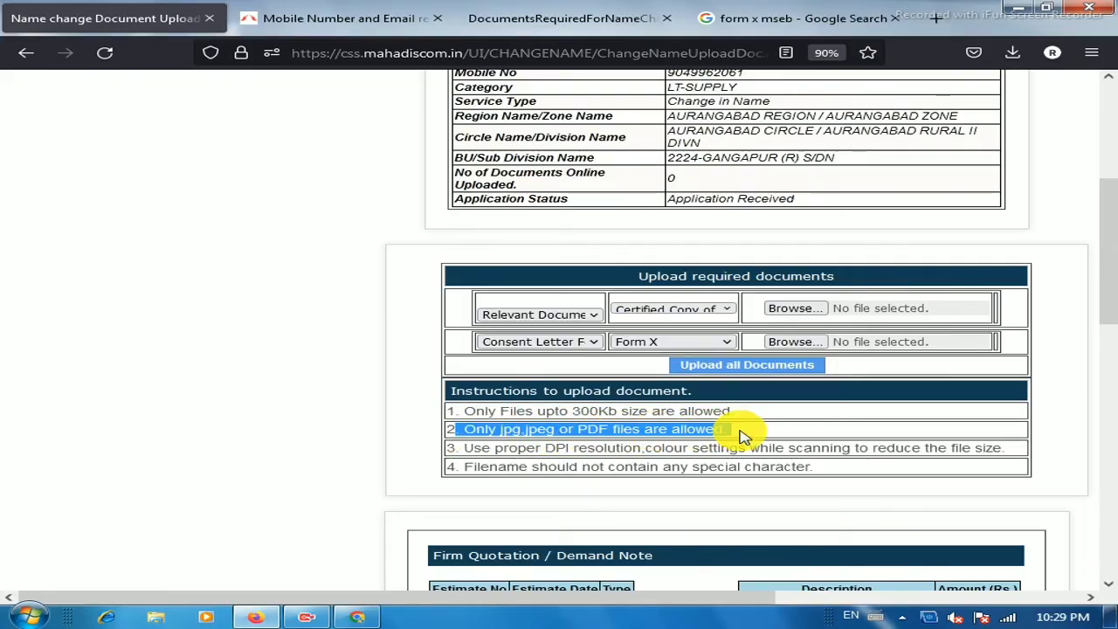
pyautogui.click(446, 452)
pyautogui.scroll(-3, 454, 454)
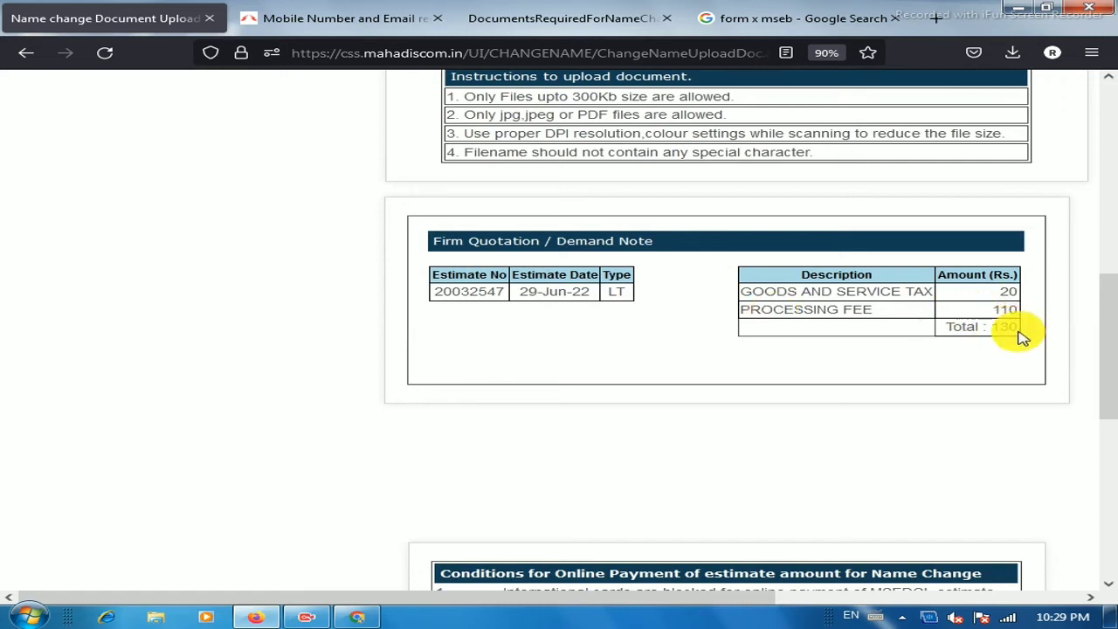
pyautogui.scroll(-3, 772, 354)
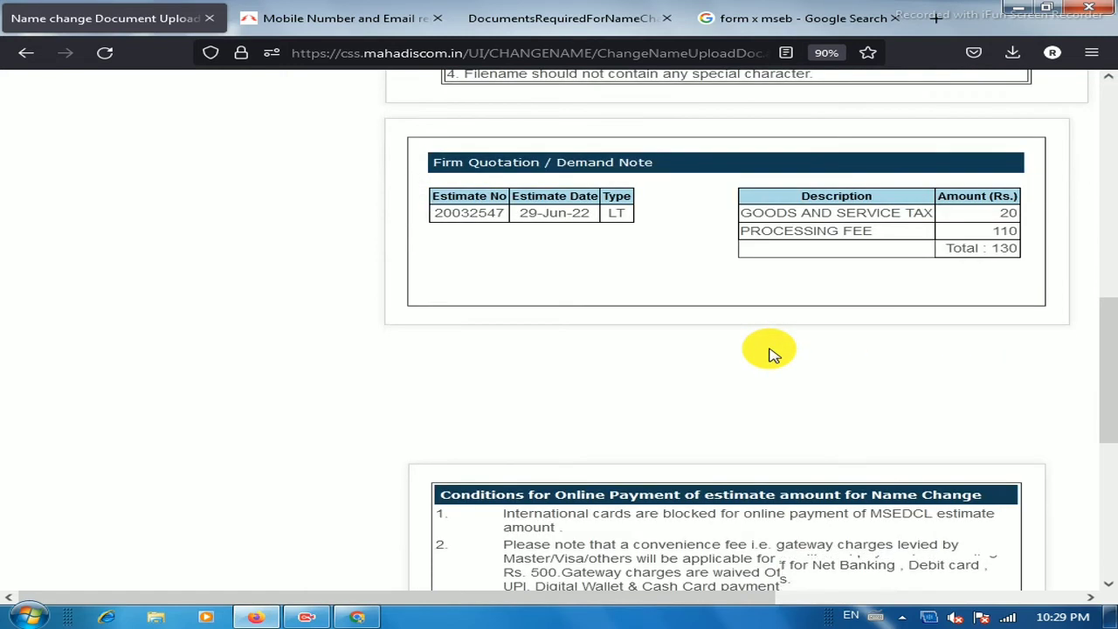
# Accept the Terms and Conditions for online payment of the estimate amount and activate the empty MobileNo field
pyautogui.scroll(-7, 772, 353)
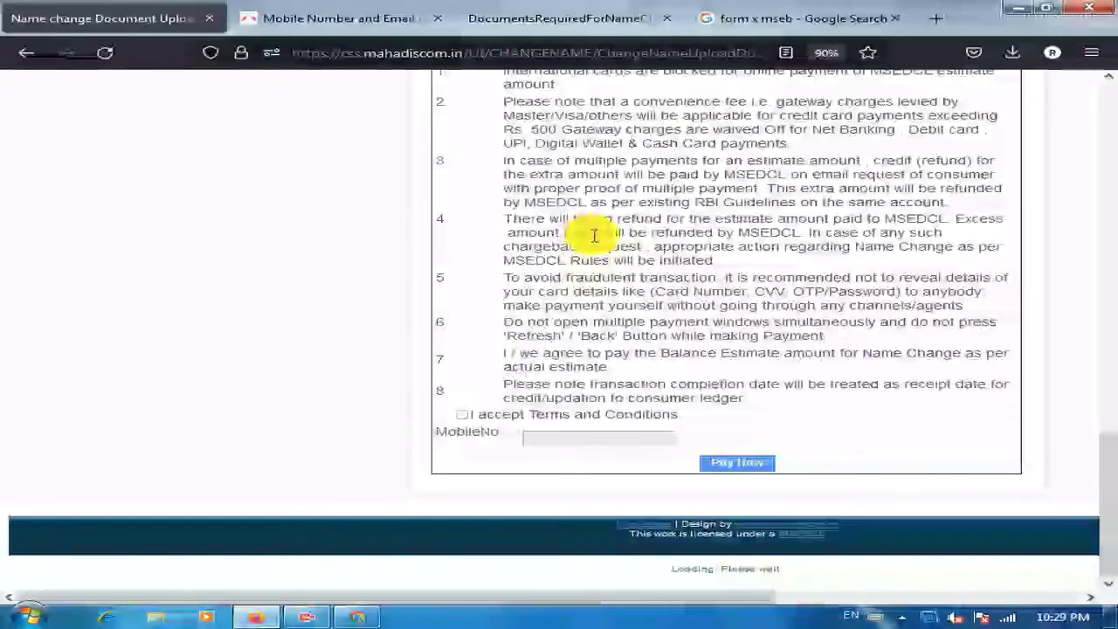
pyautogui.click(464, 415)
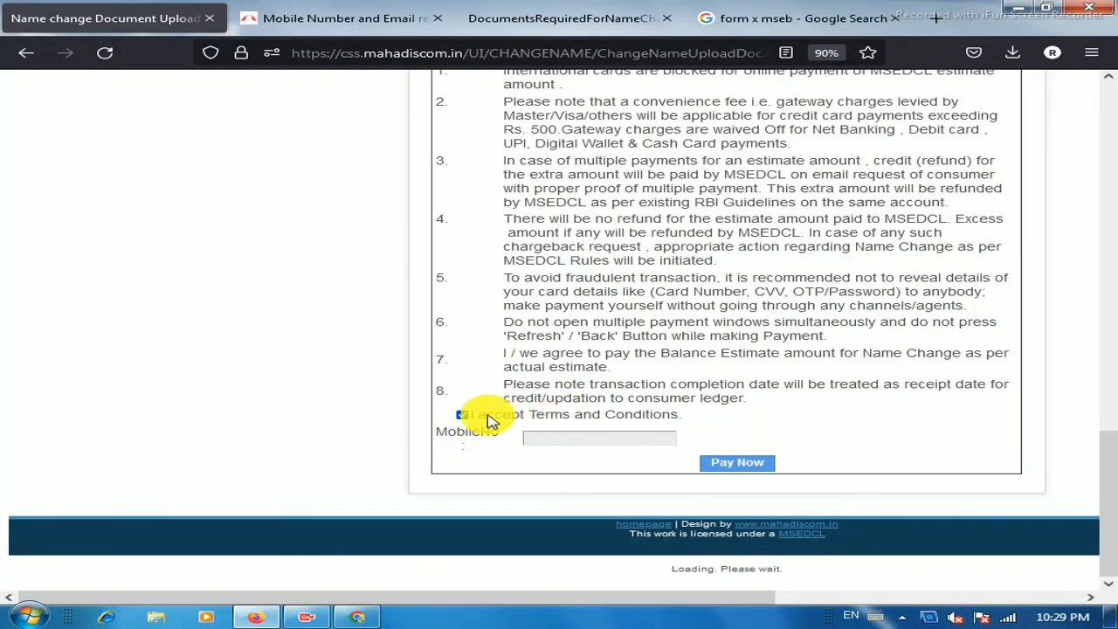
pyautogui.click(553, 437)
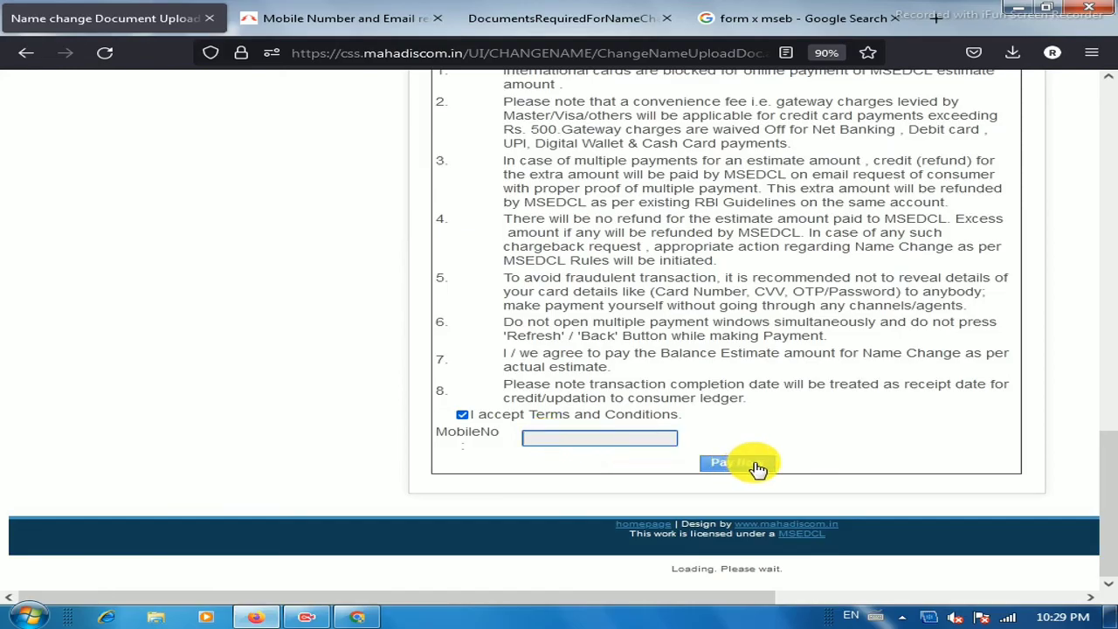
pyautogui.scroll(5, 751, 459)
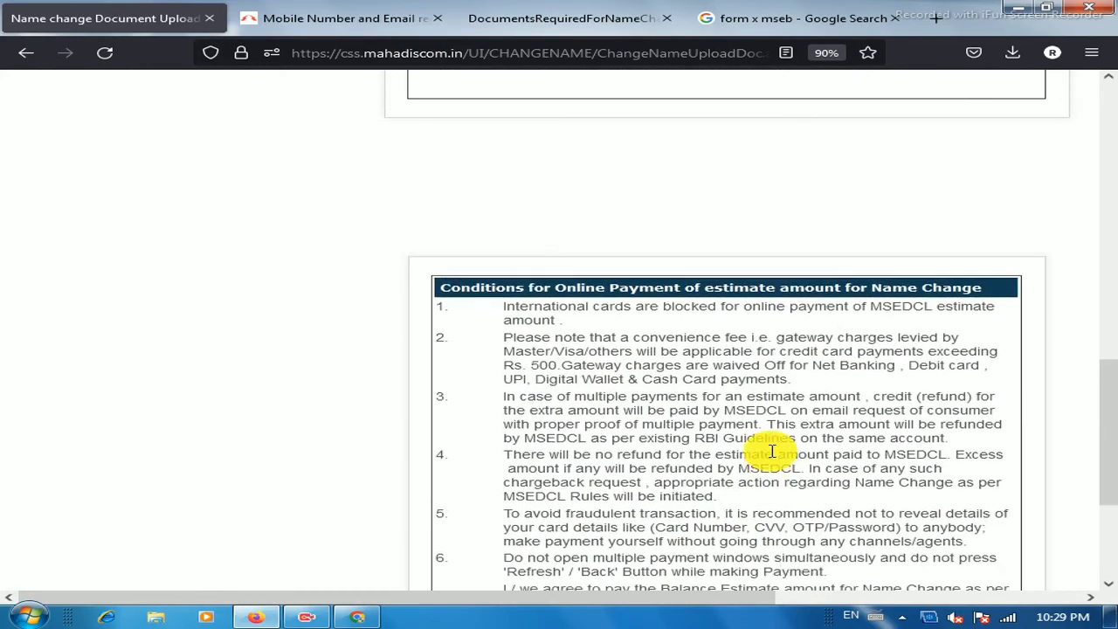